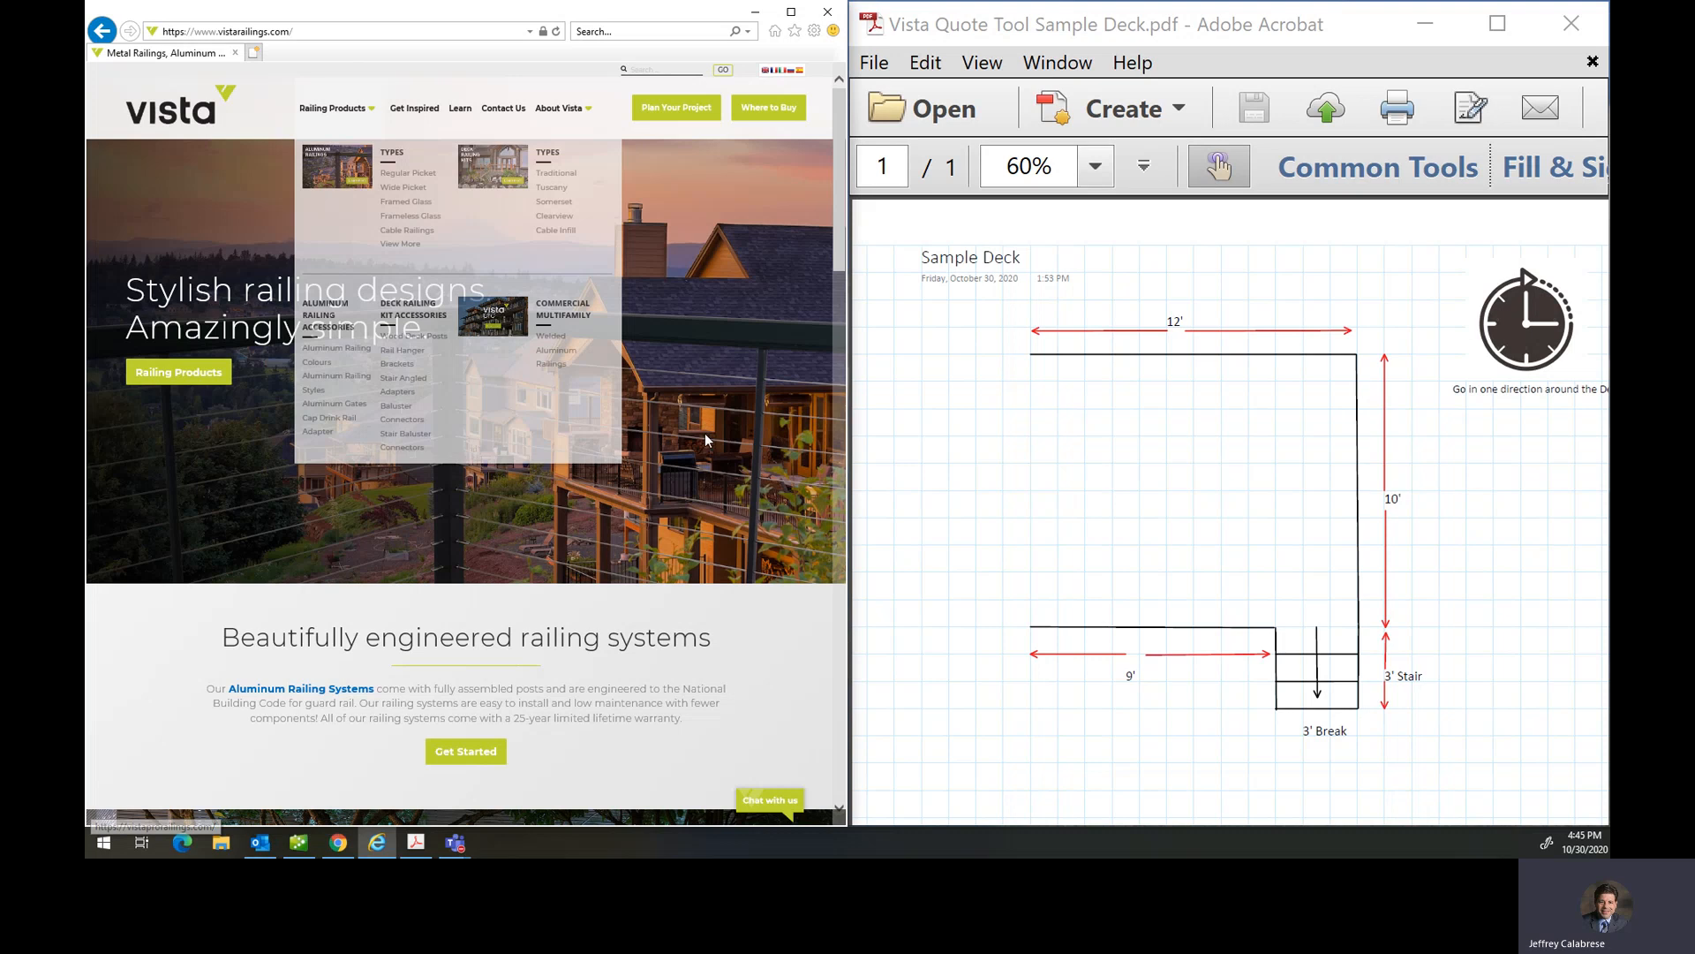
- Open the Vista Planner from the website's footer and log in with the prefilled credentials
{"action": "scroll", "coordinate": [705, 437], "scroll_direction": "down", "scroll_amount": 10}
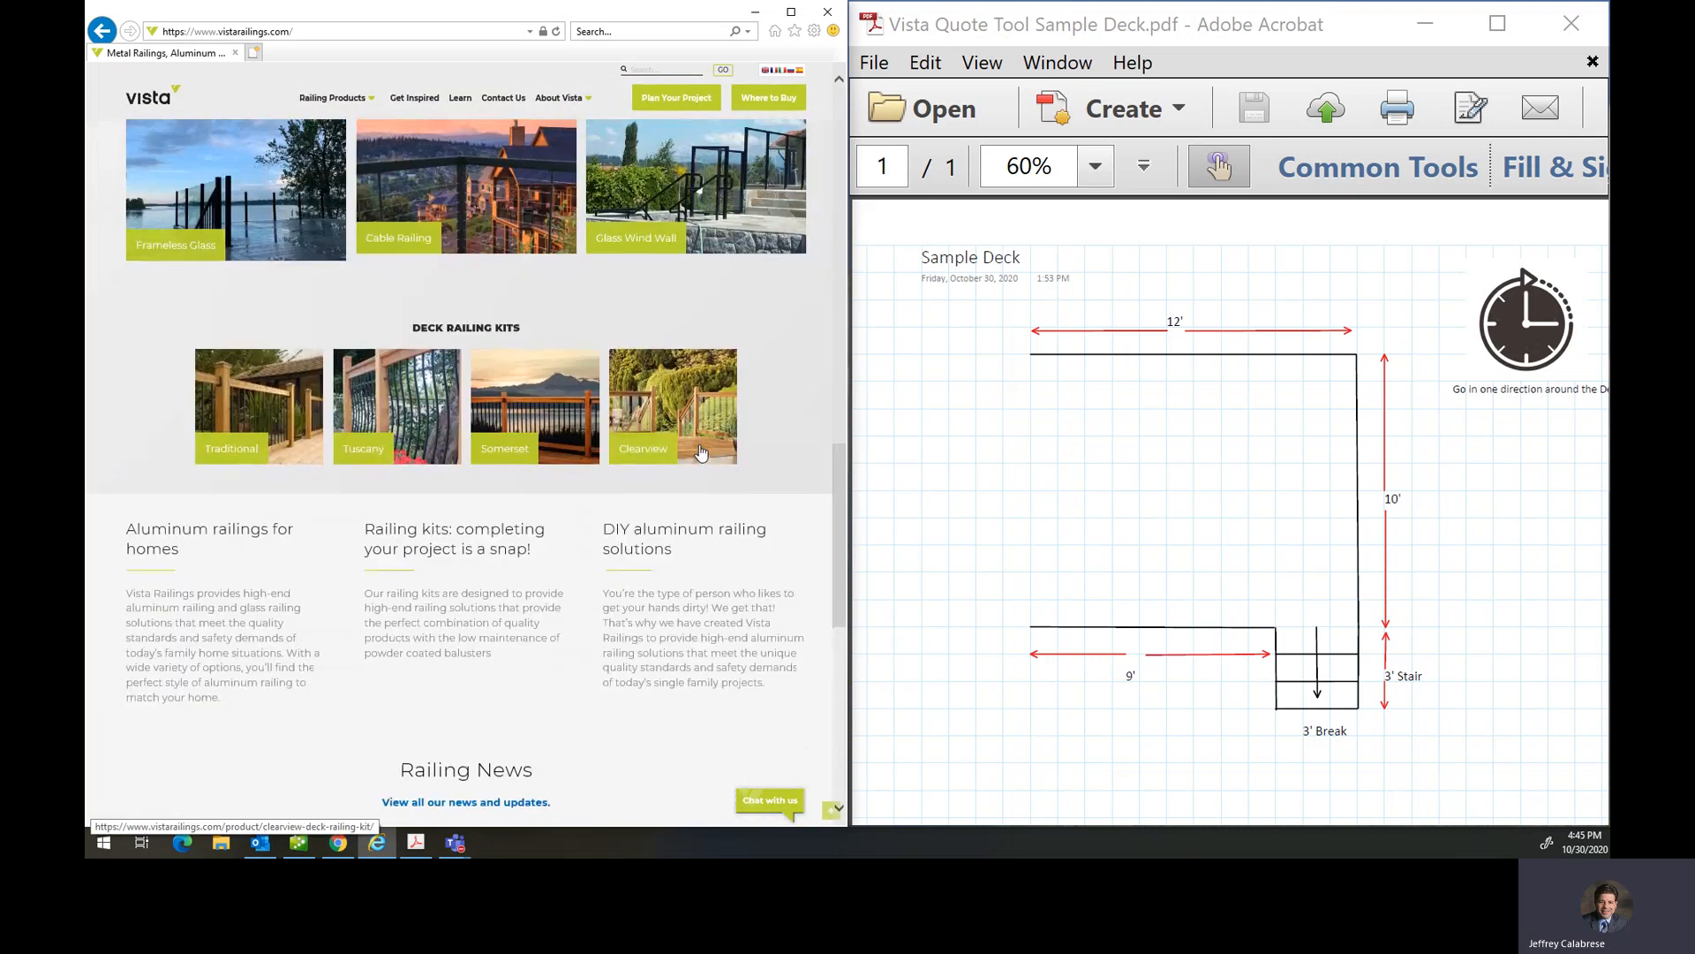
{"action": "scroll", "coordinate": [702, 452], "scroll_direction": "down", "scroll_amount": 8}
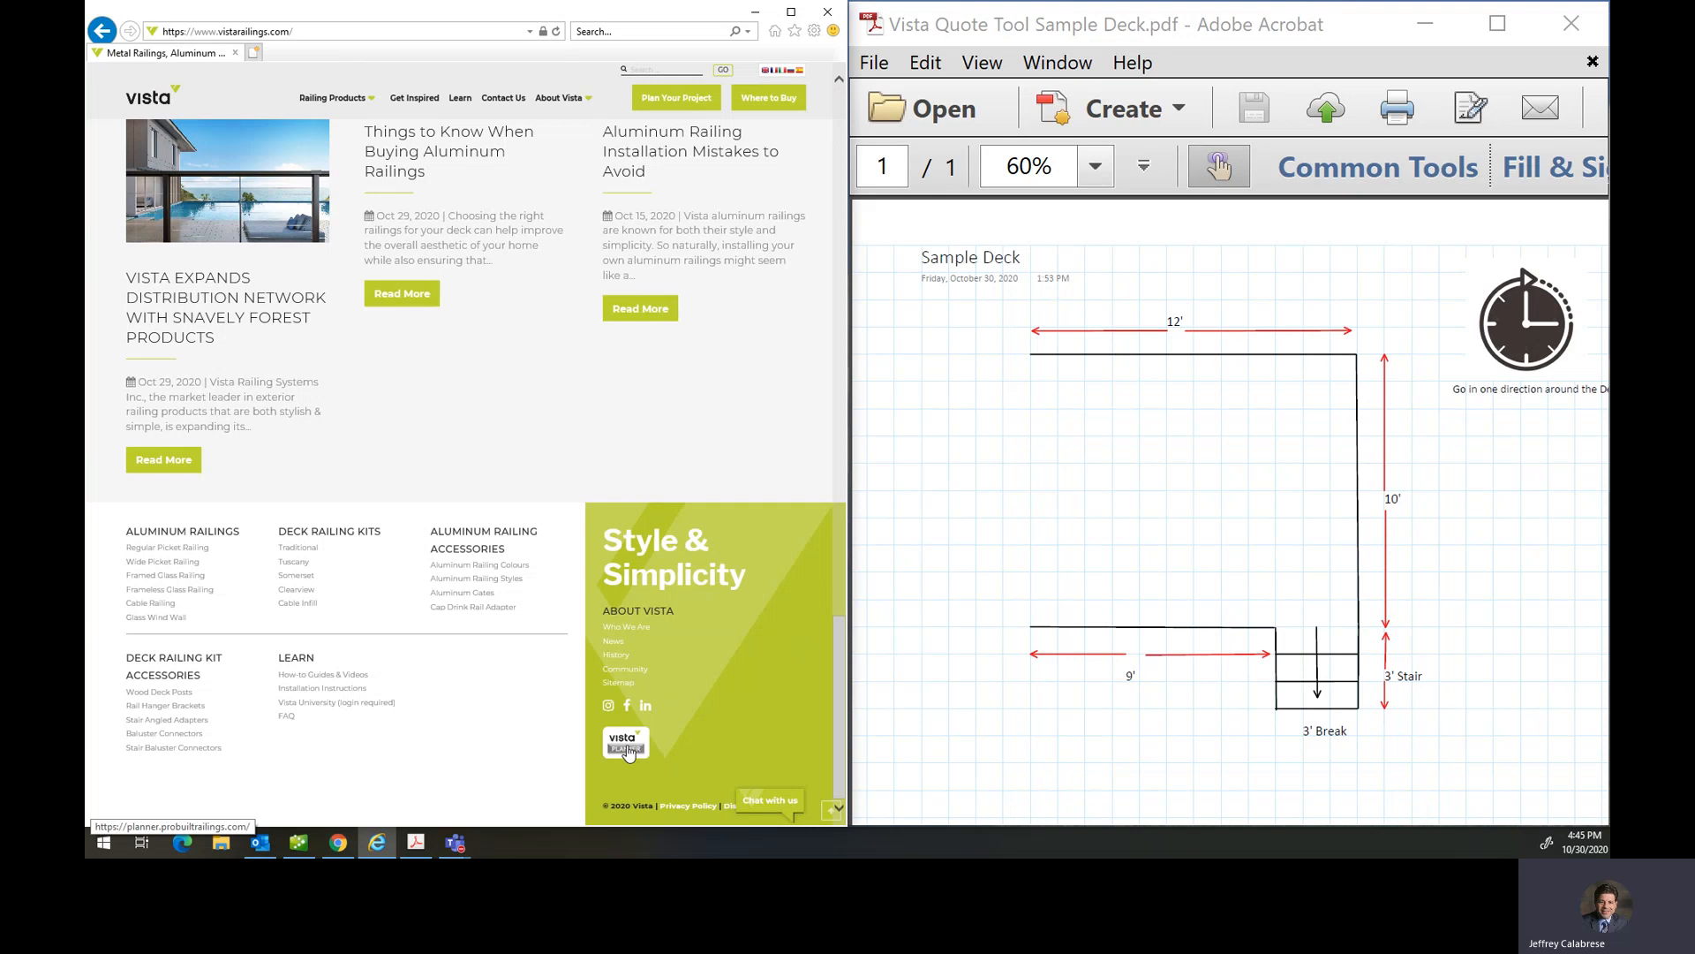
{"action": "left_click", "coordinate": [636, 751]}
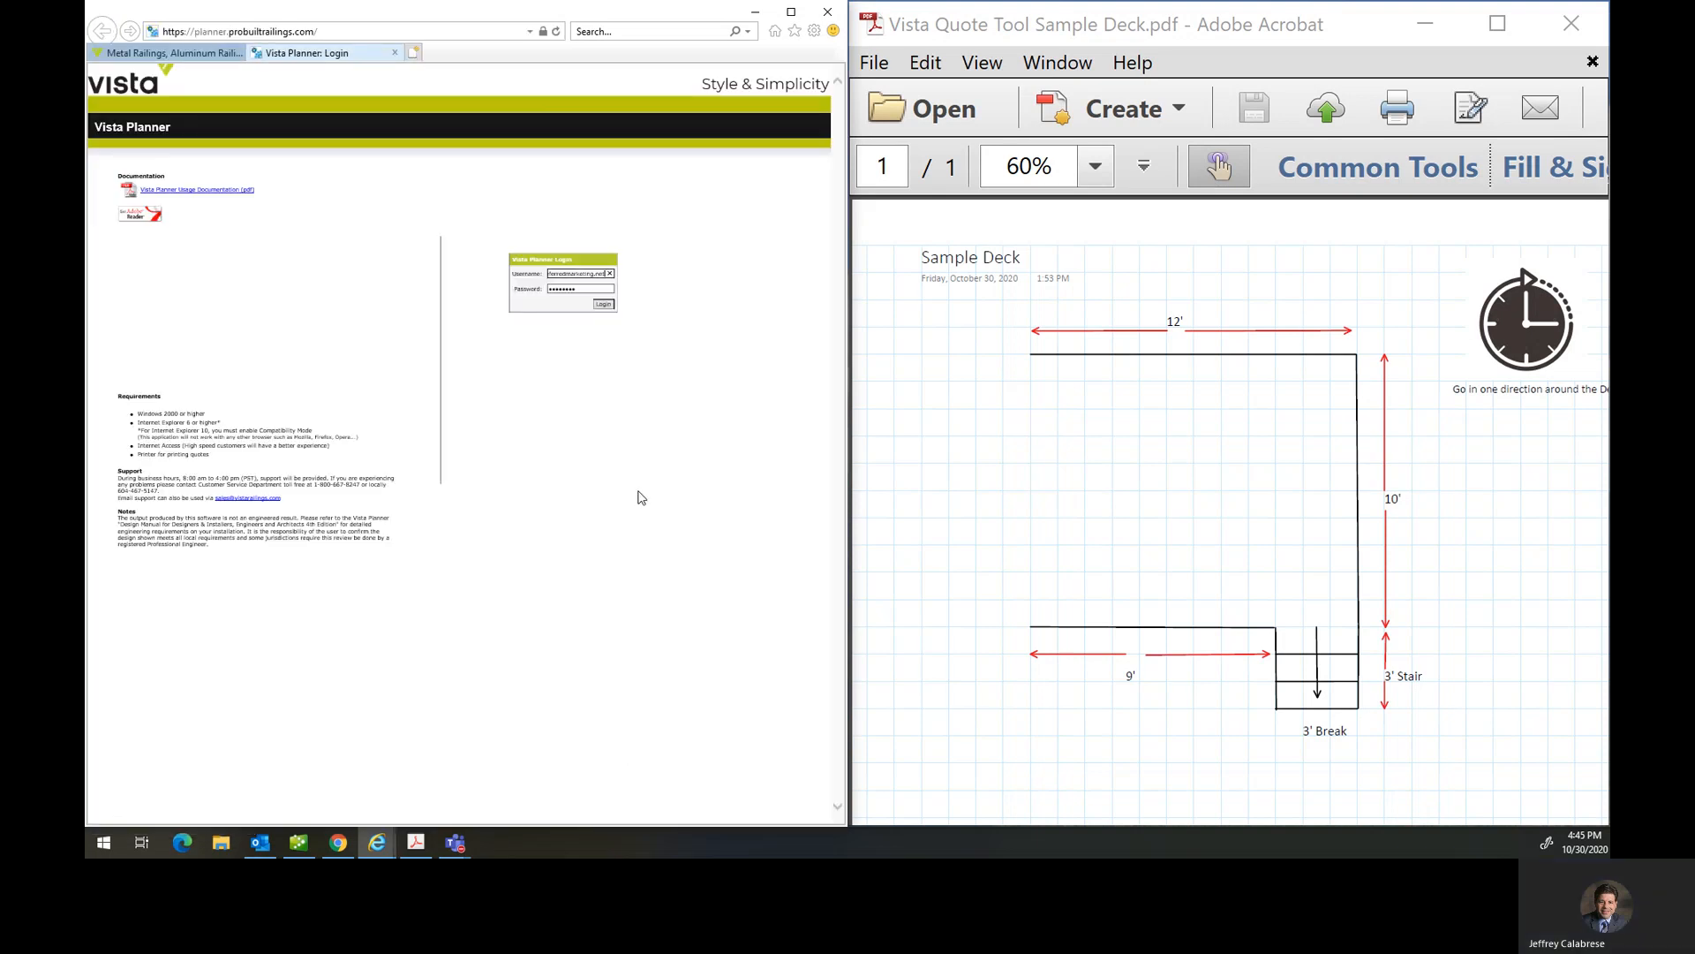
{"action": "left_click", "coordinate": [604, 305]}
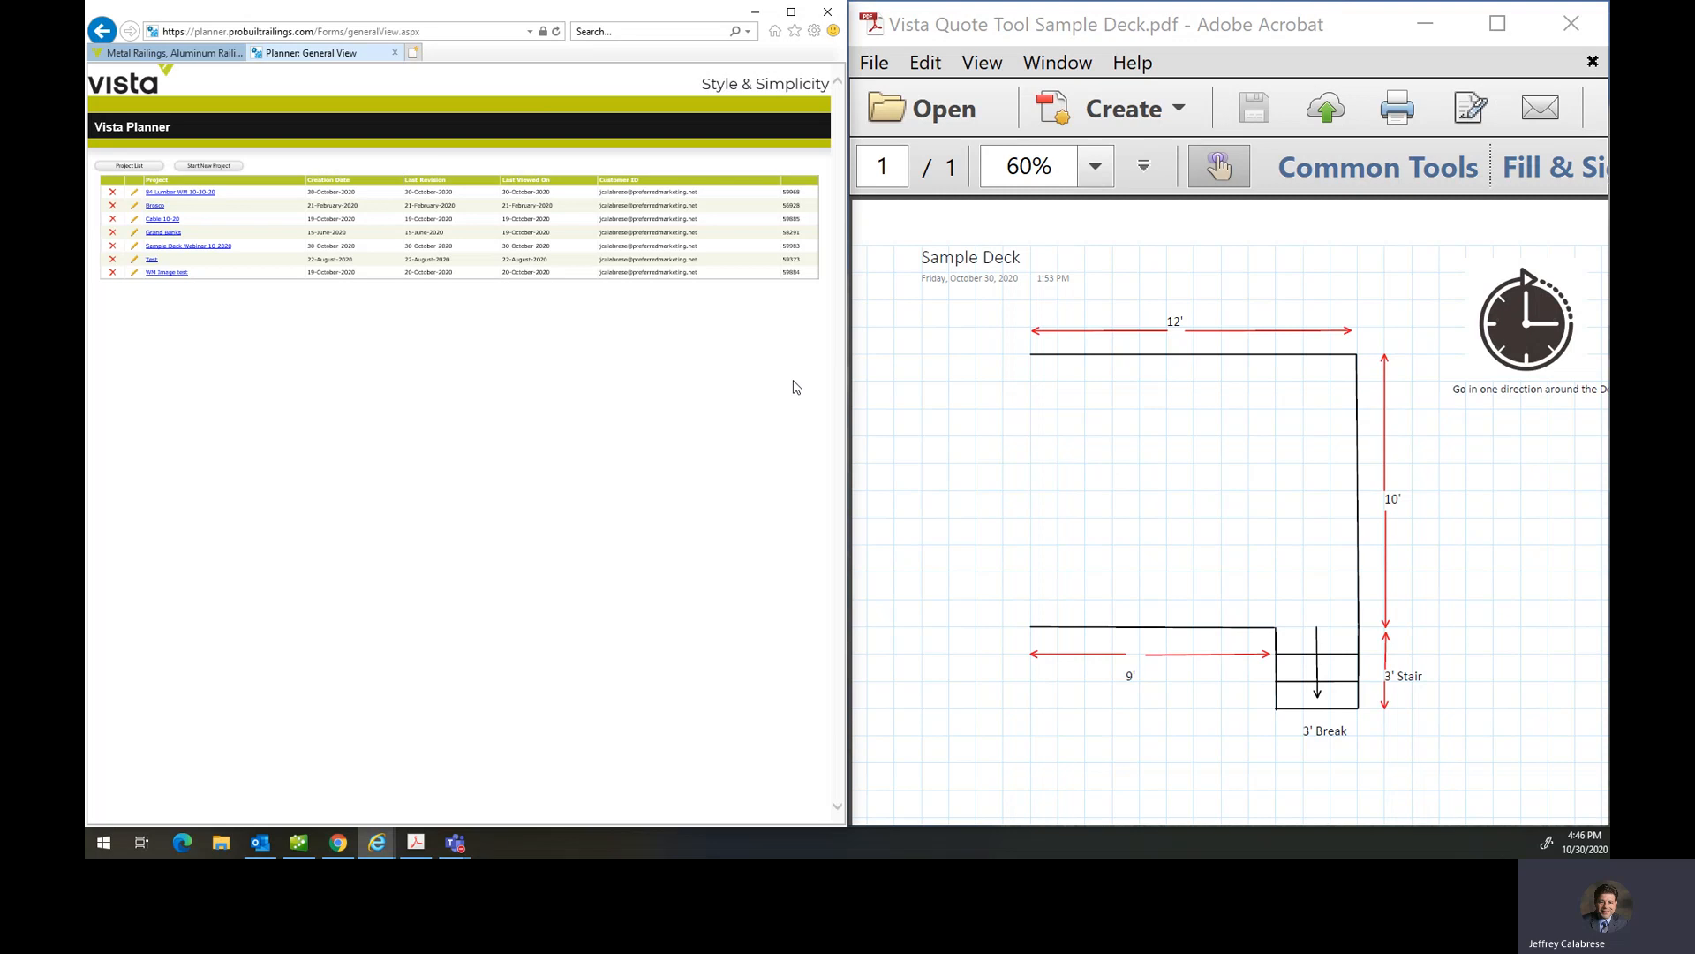
- Create a new project named "Webinar Deck example"
{"action": "left_click", "coordinate": [212, 167]}
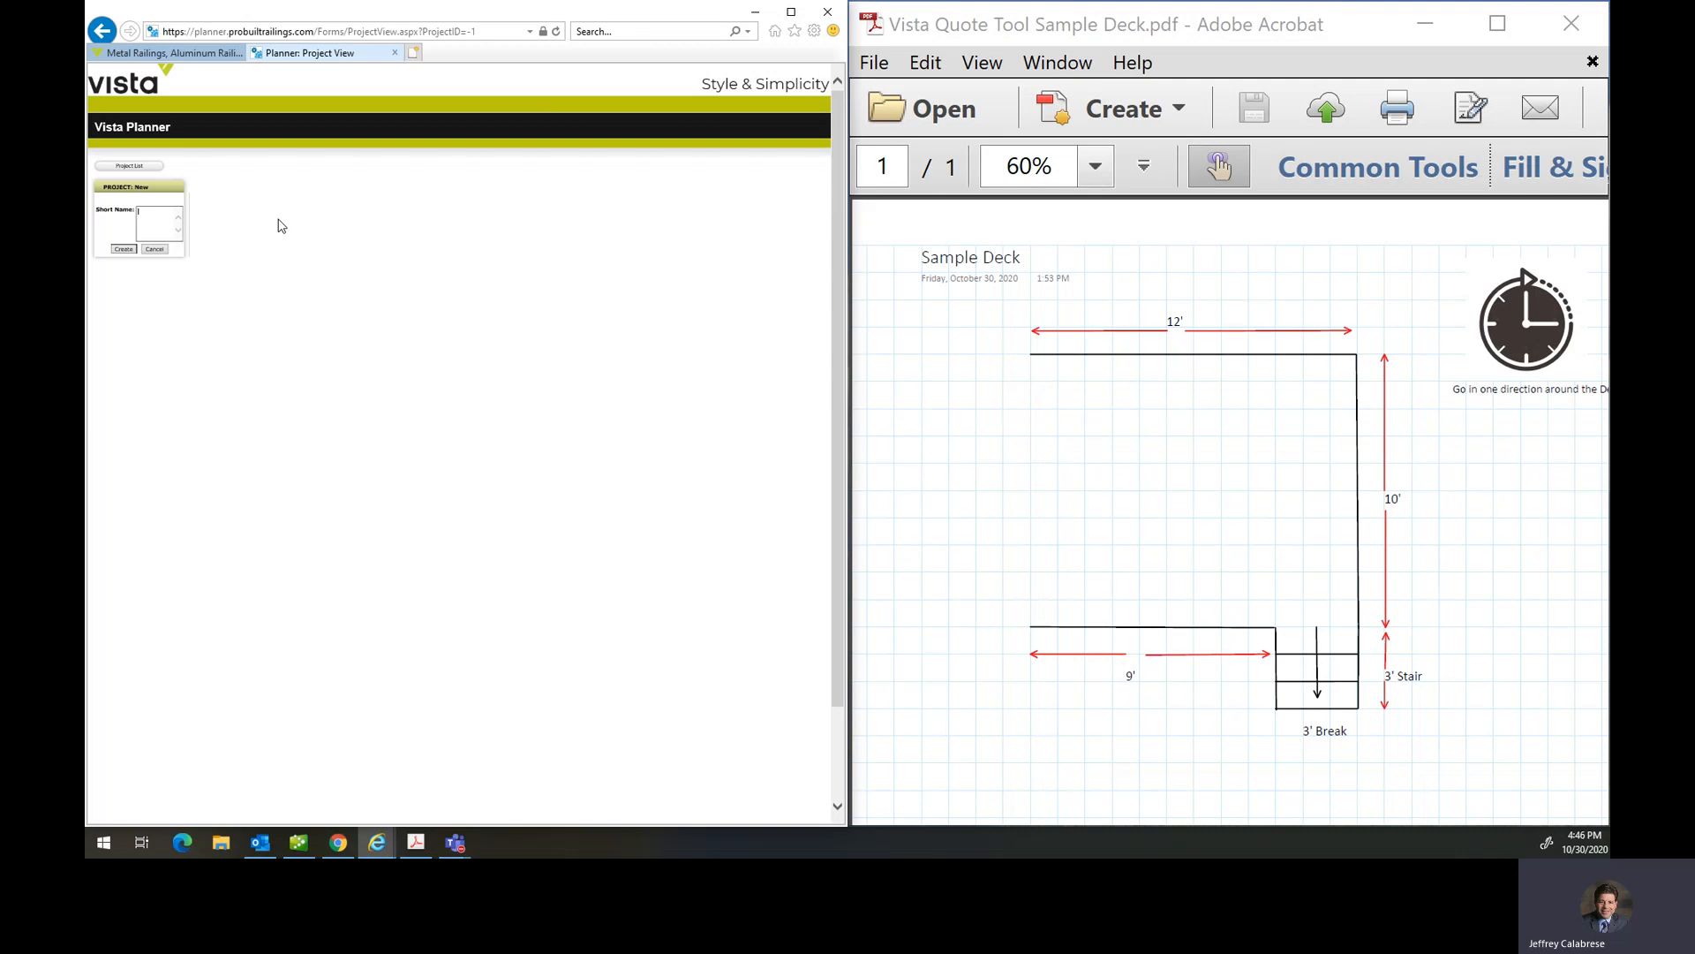
{"action": "type", "text": "Webinar Deck example"}
{"action": "left_click", "coordinate": [123, 250]}
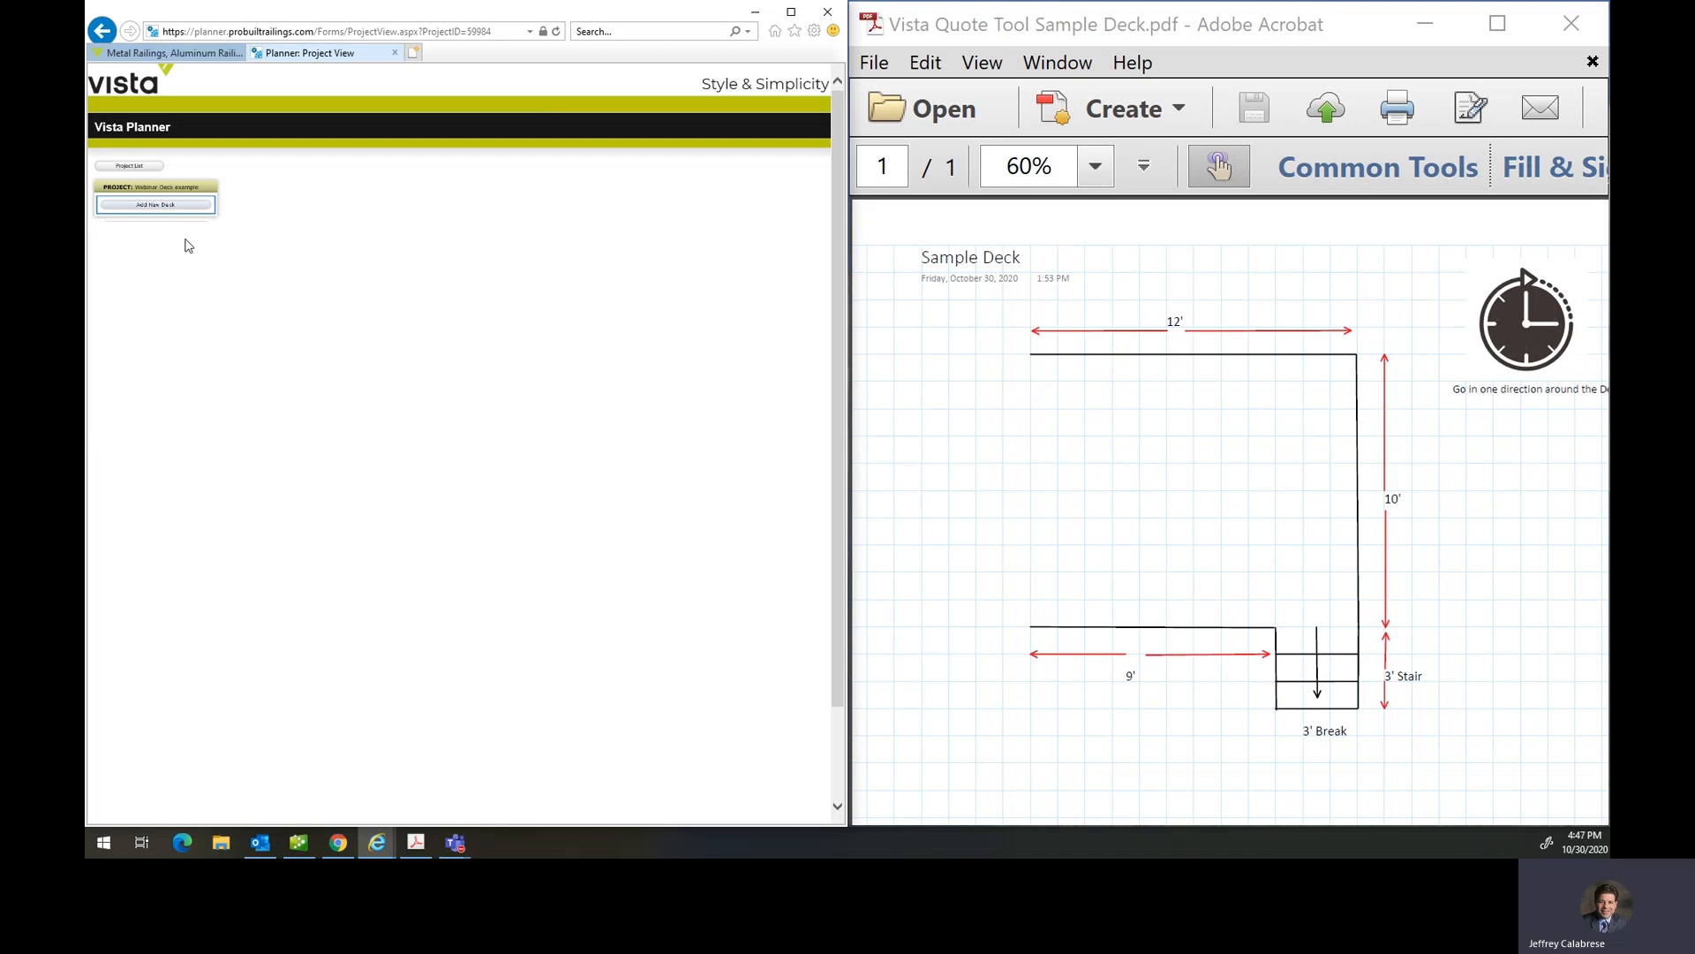
- Add a clockwise deck named Sample with Cable Railing, Textured Black and a 36 default height, and save it
{"action": "left_click", "coordinate": [160, 209]}
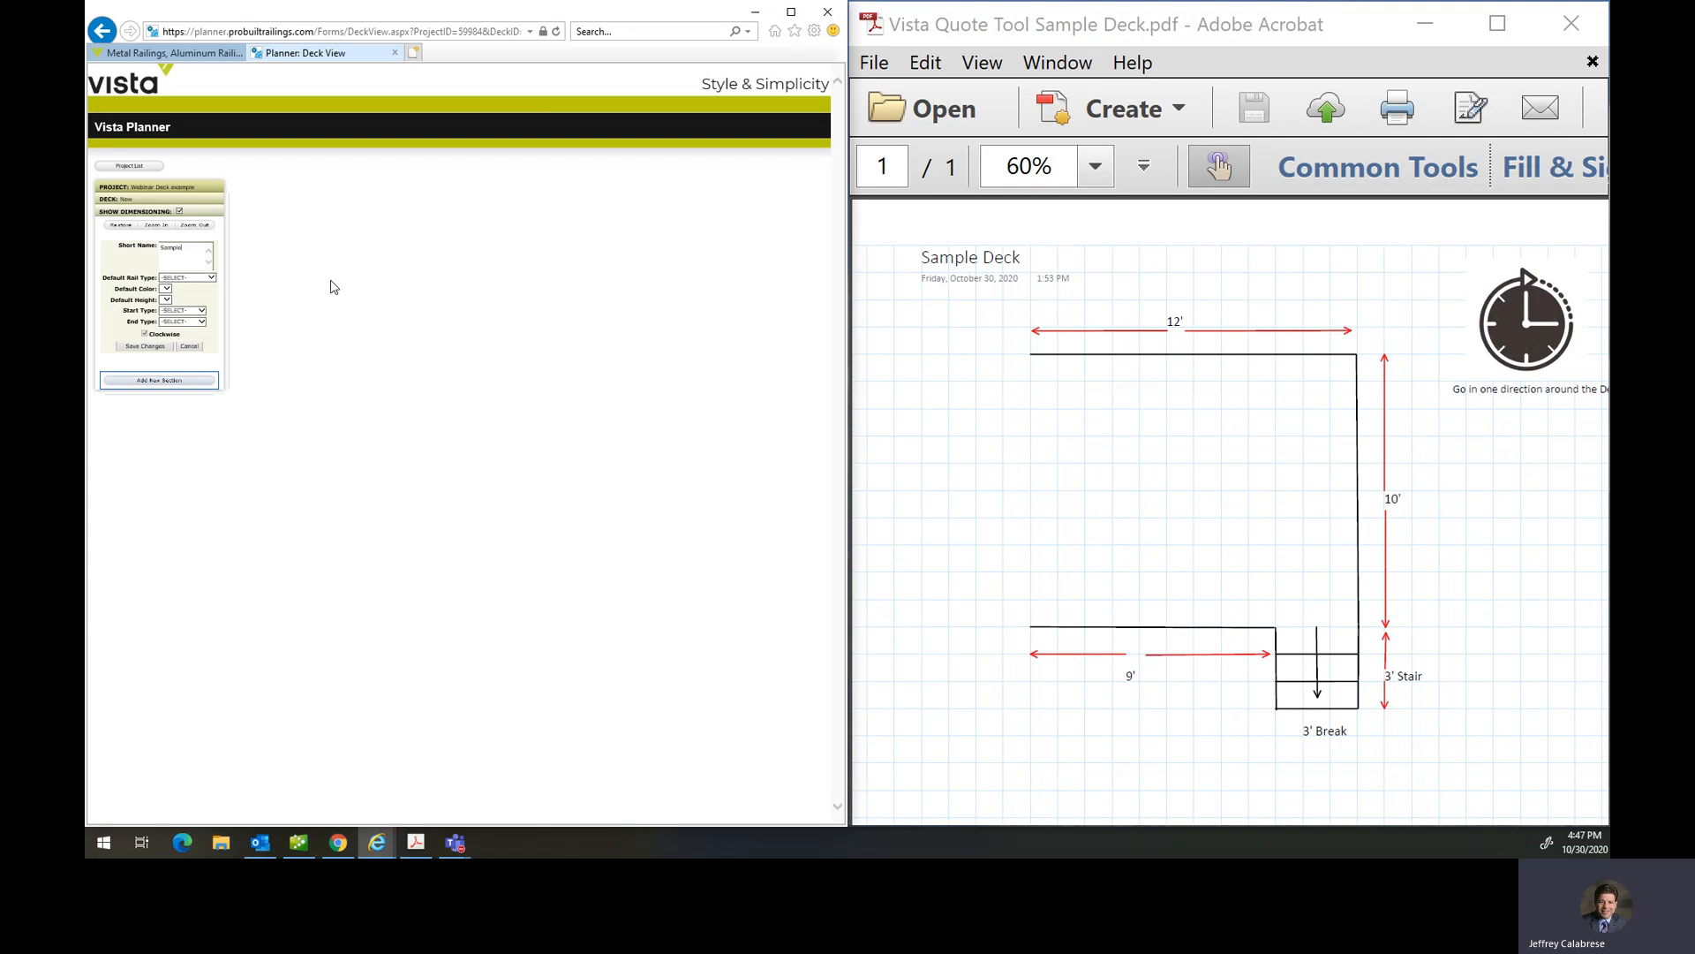
{"action": "left_click", "coordinate": [211, 279]}
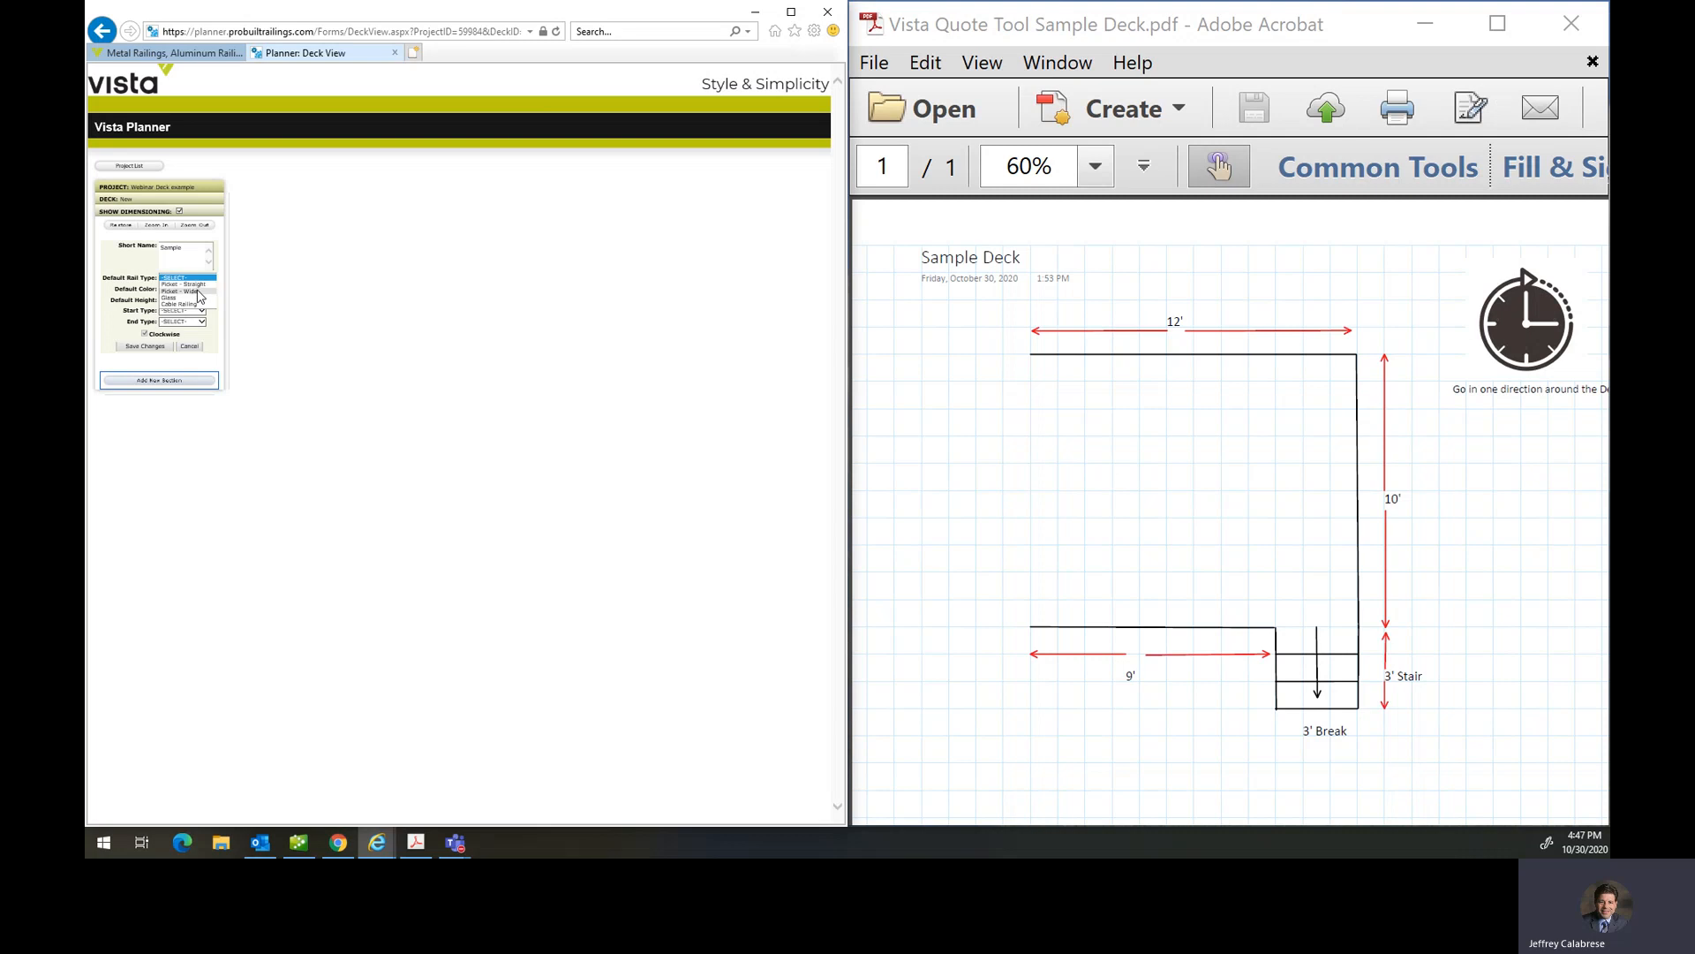
{"action": "left_click", "coordinate": [190, 306]}
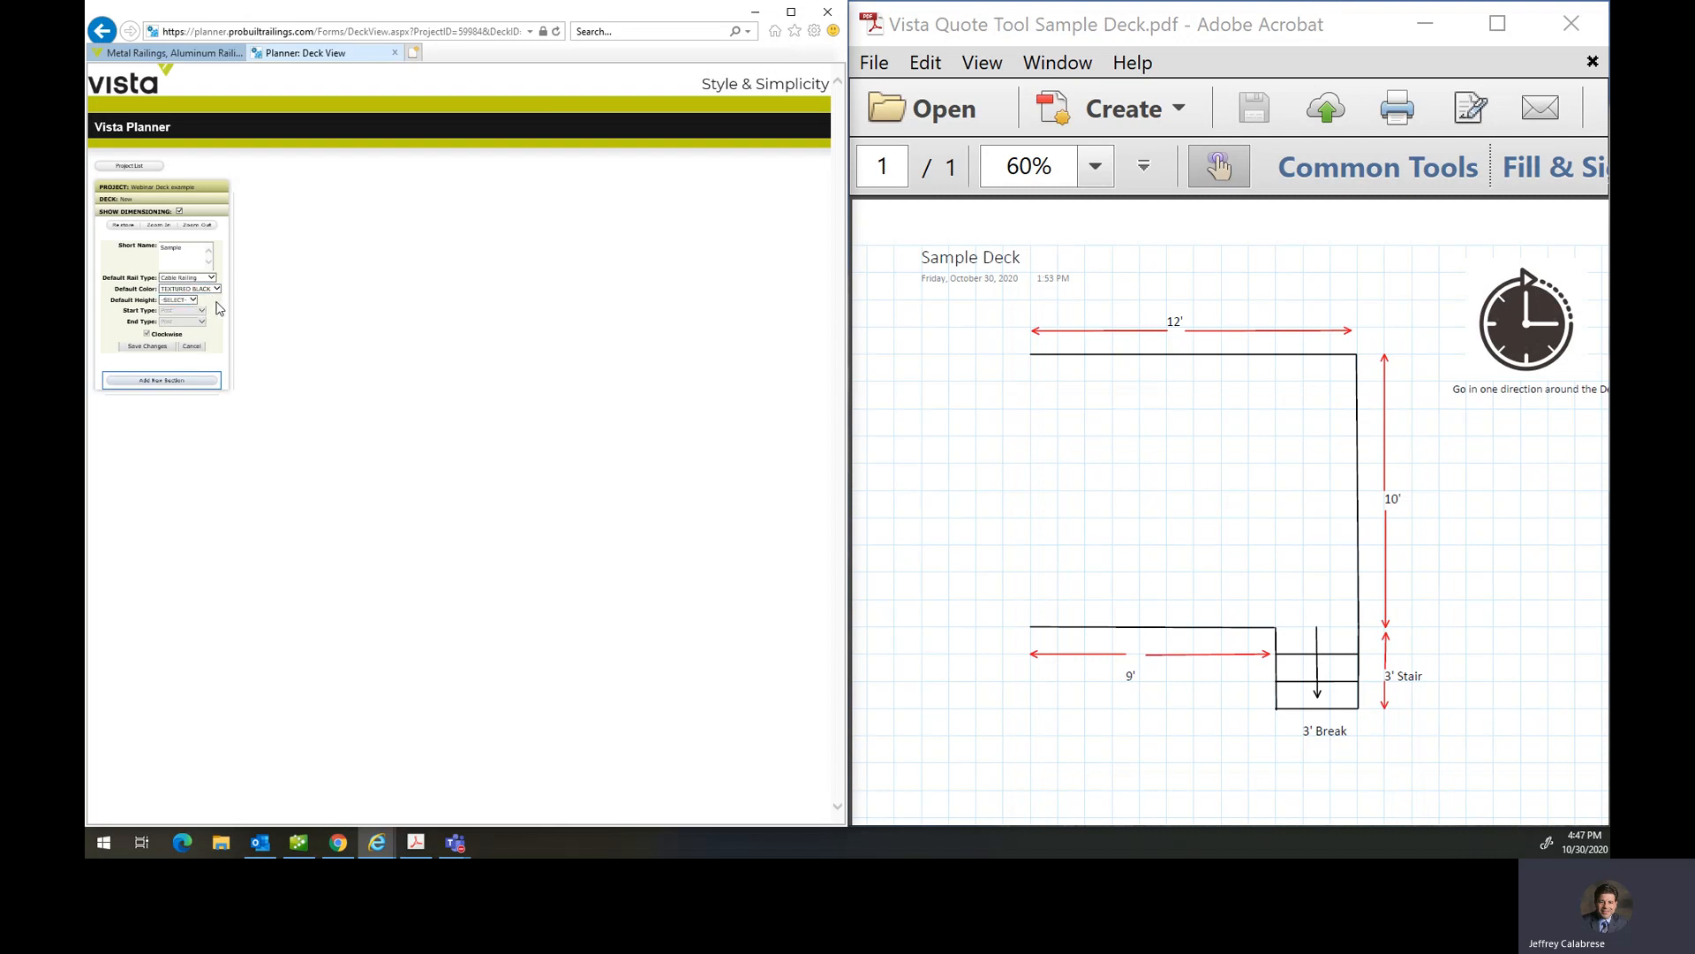
{"action": "left_click", "coordinate": [194, 301]}
{"action": "left_click", "coordinate": [177, 306]}
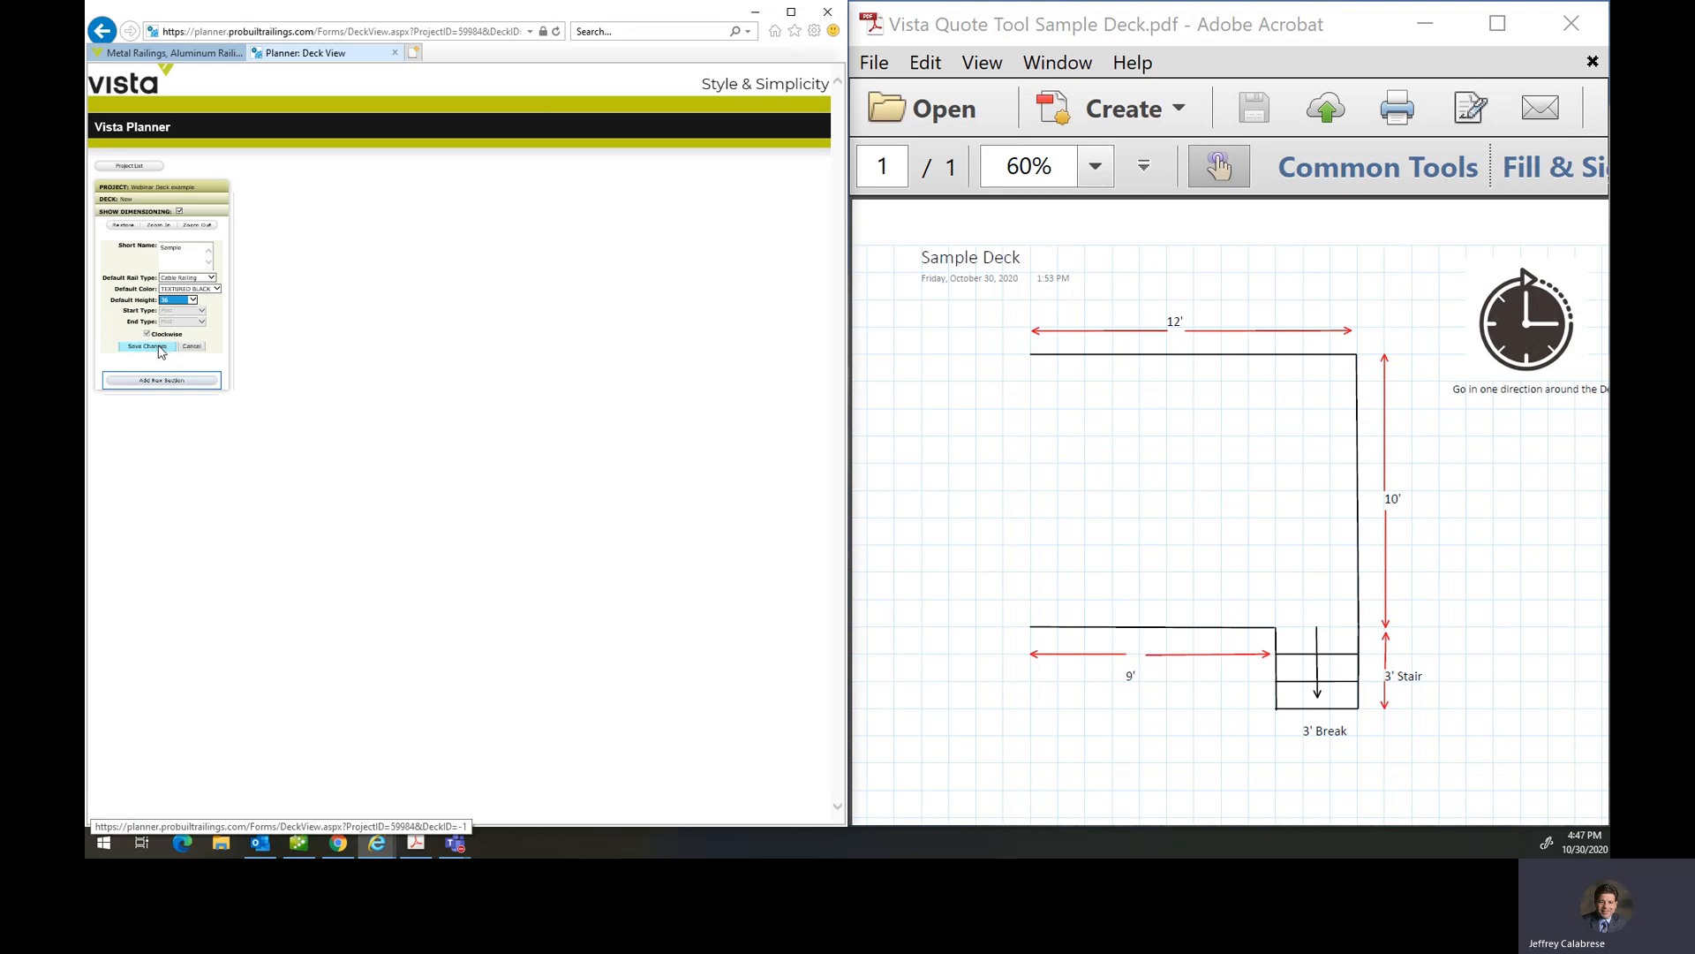
{"action": "left_click", "coordinate": [159, 348]}
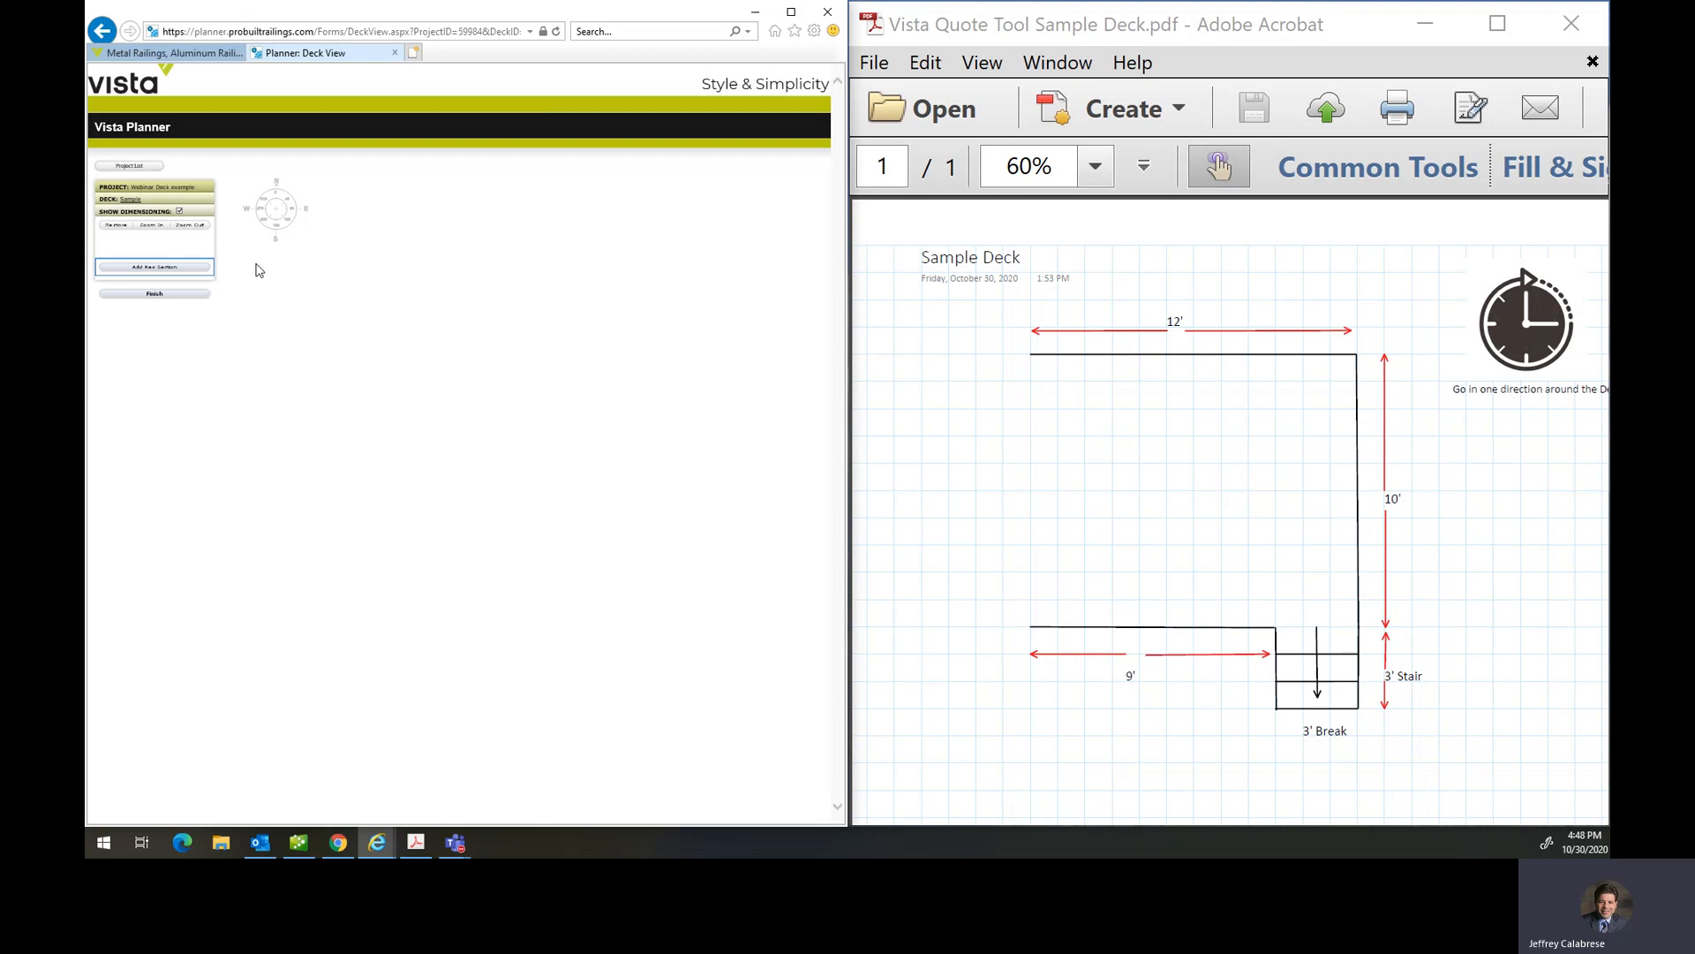
- Add the first Cable Railing section with length 144, heading east, with 1 post, for the deck's 12' side
{"action": "left_click", "coordinate": [177, 268]}
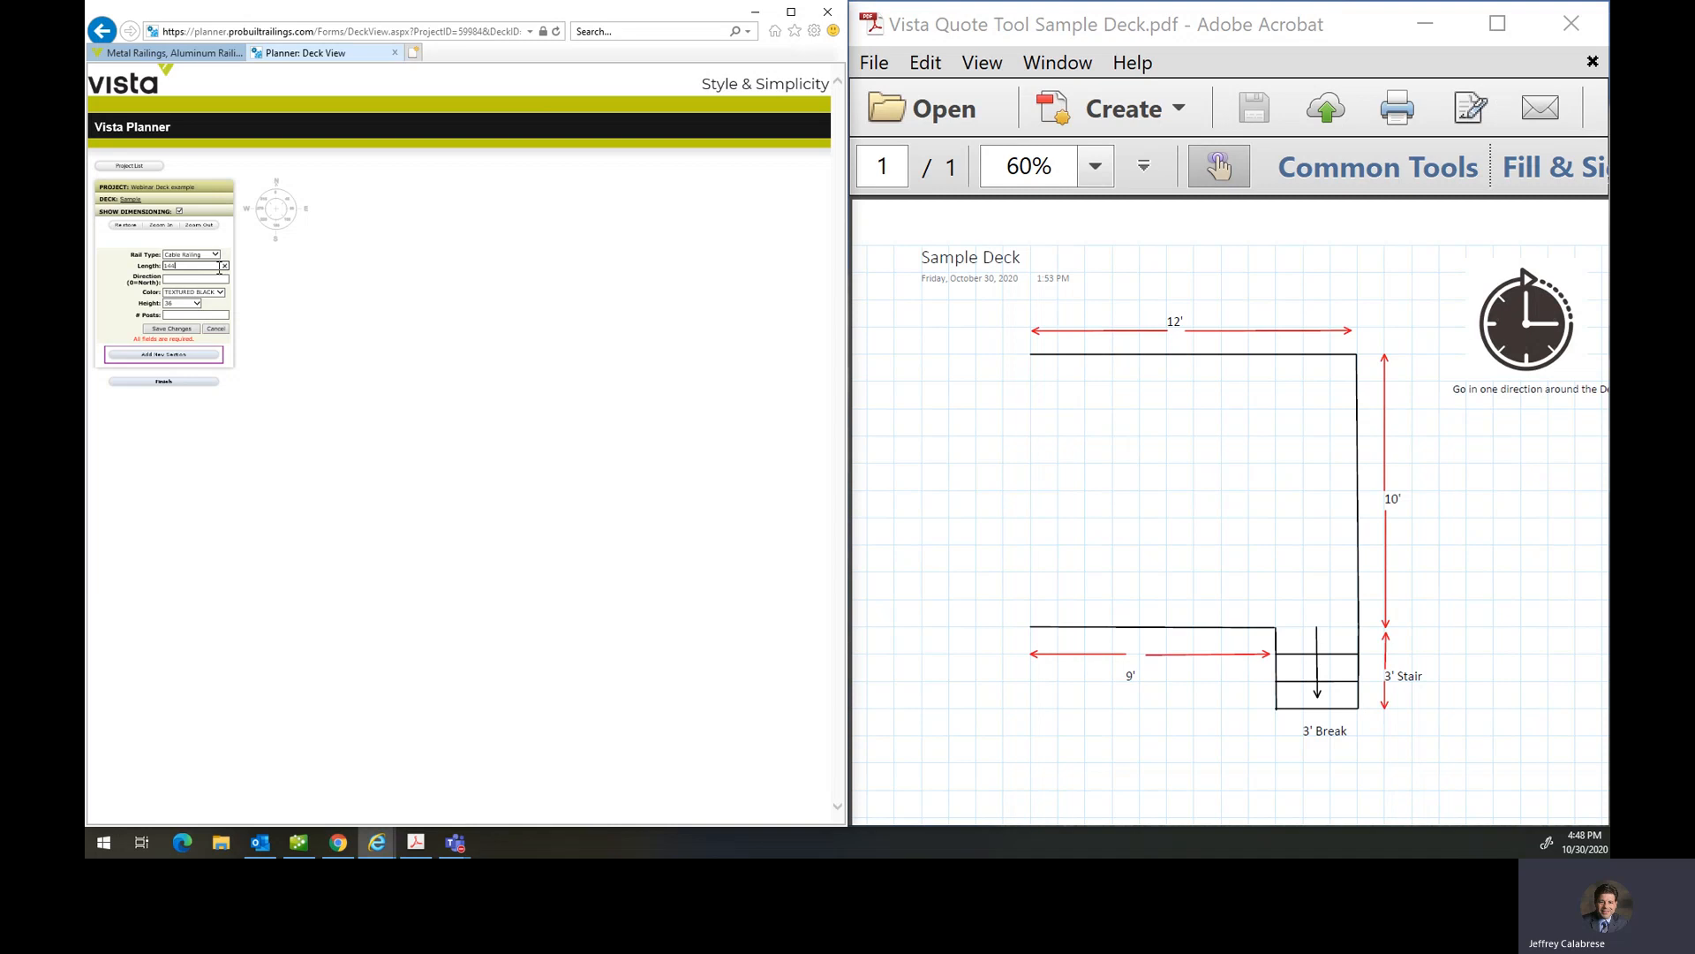
{"action": "left_click", "coordinate": [186, 280]}
{"action": "left_click", "coordinate": [177, 314]}
{"action": "type", "text": "1"}
{"action": "left_click", "coordinate": [180, 331]}
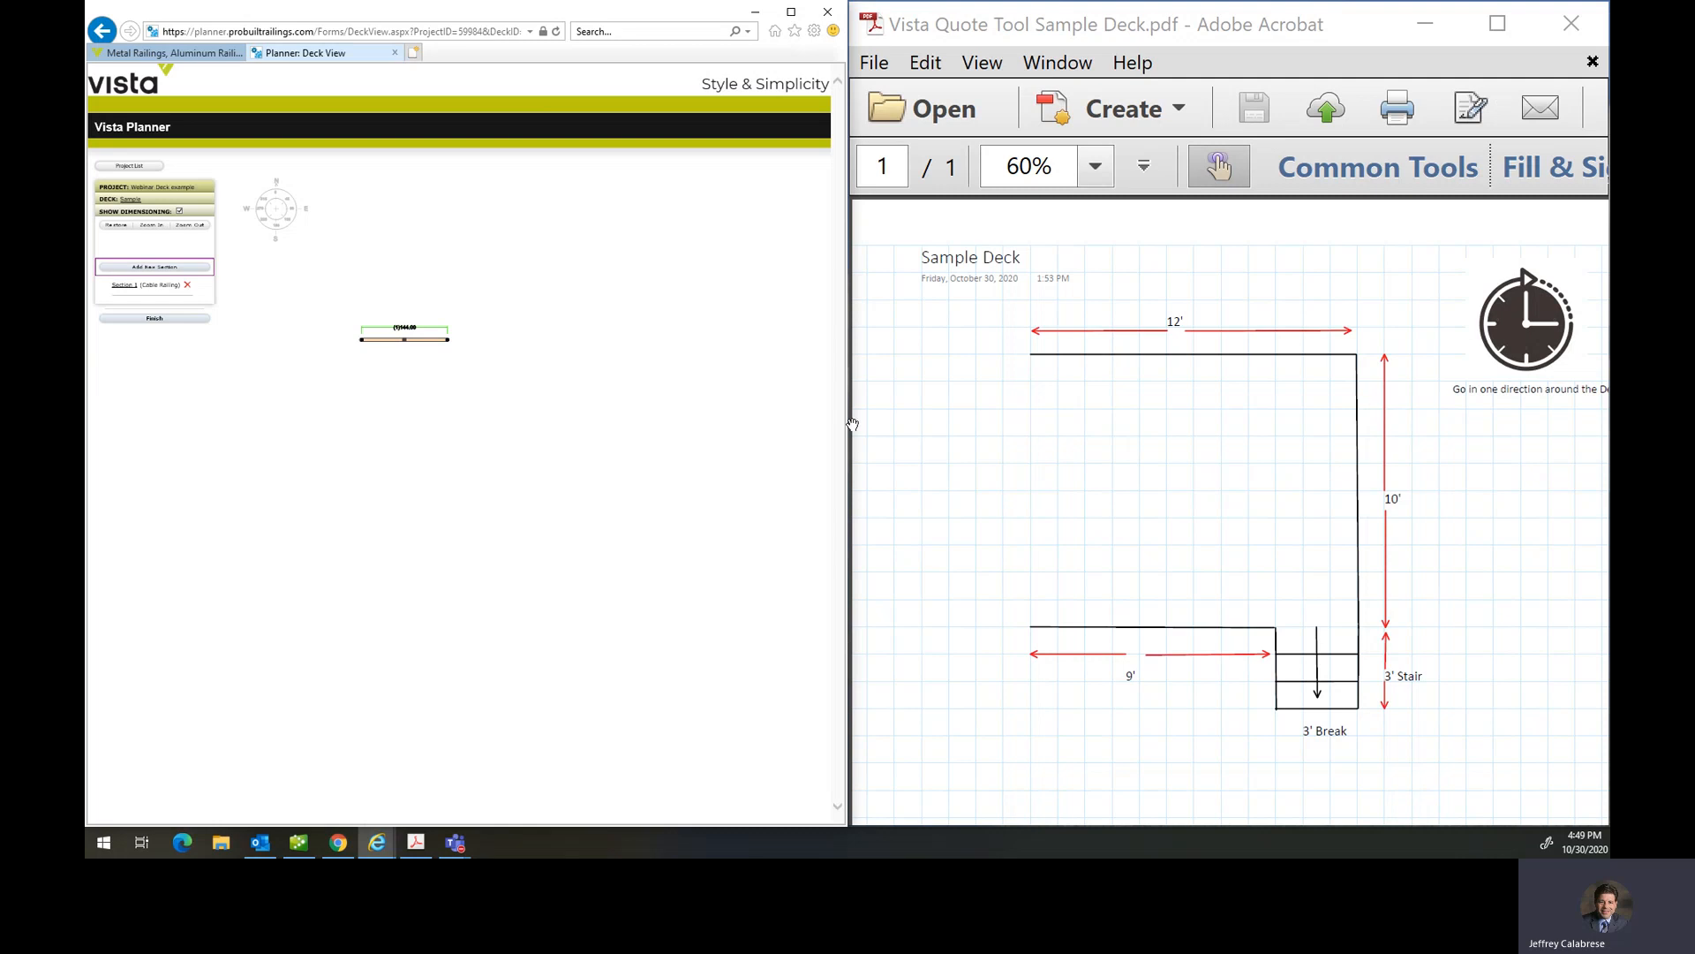
- Add a second Cable Railing section with length 120, direction 180 and 1 post for the deck's 10' side
{"action": "left_click", "coordinate": [182, 267]}
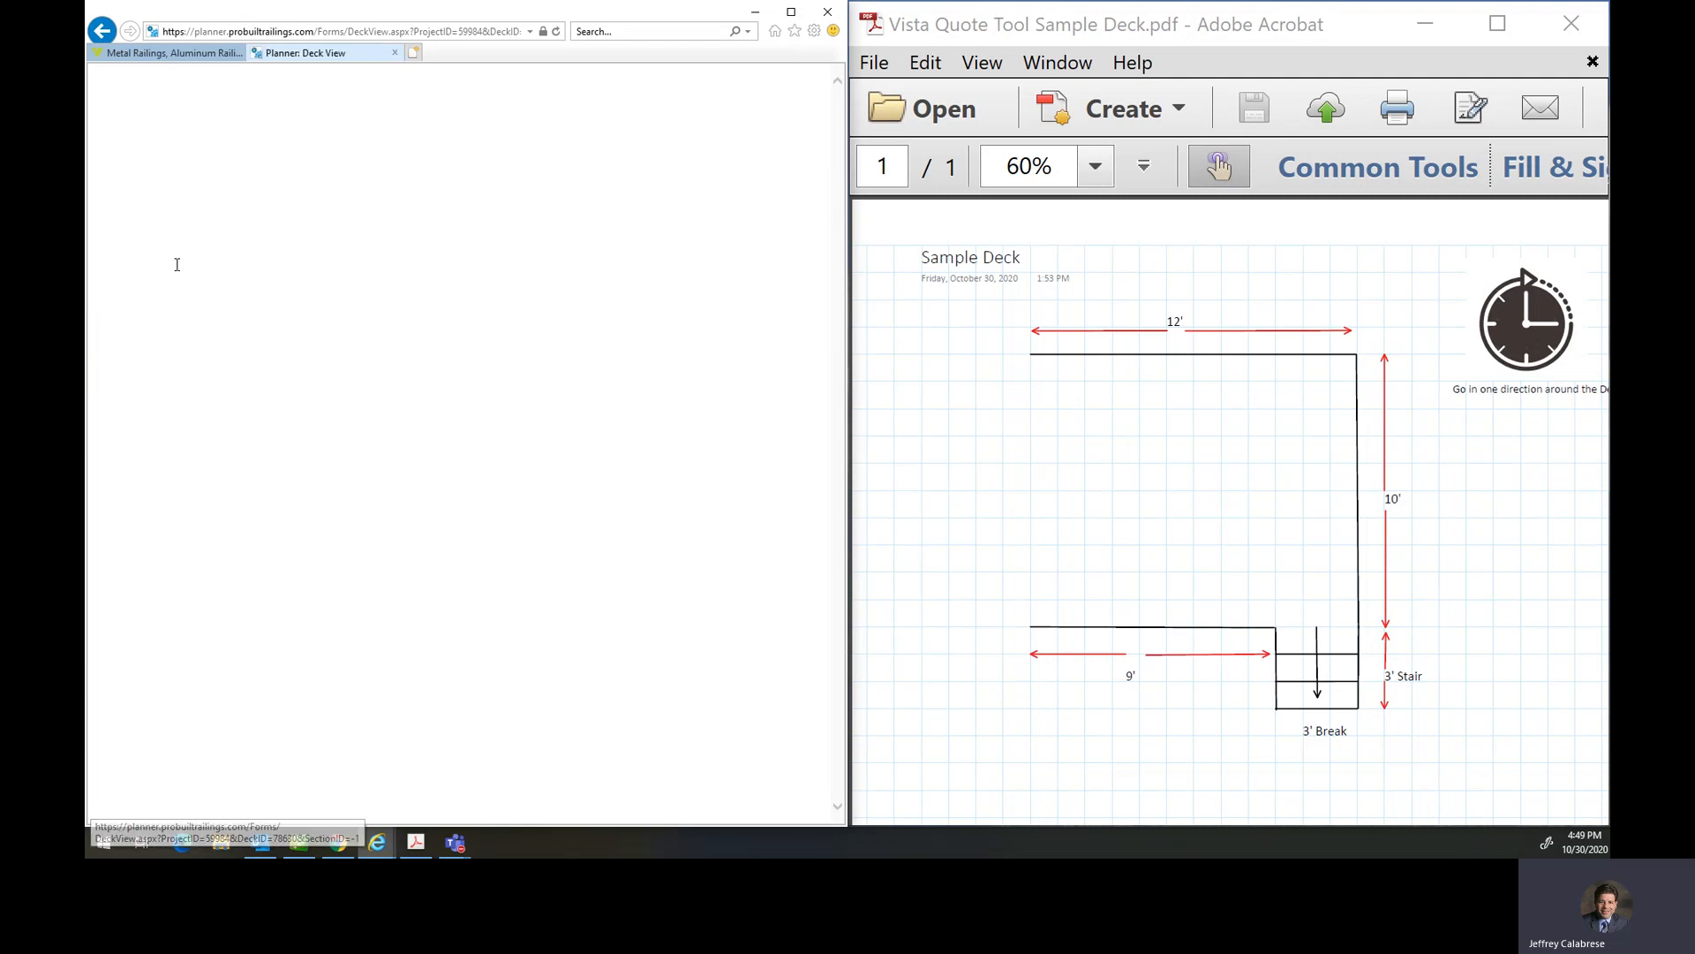
{"action": "left_click", "coordinate": [188, 263]}
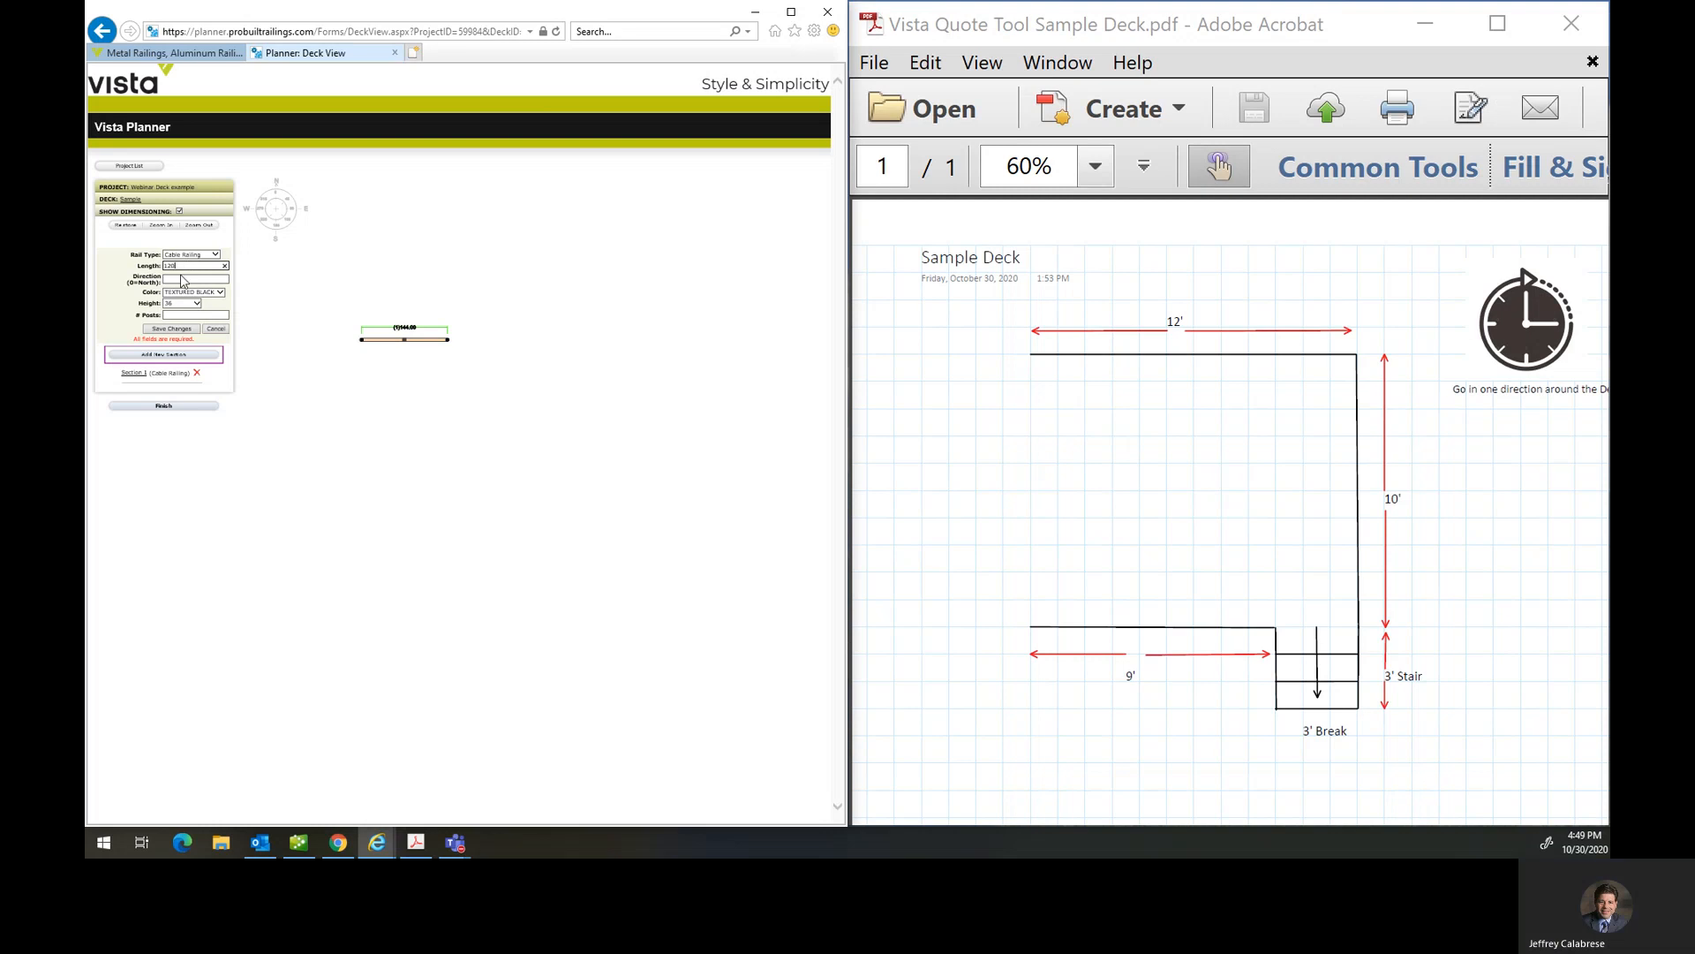
{"action": "left_click", "coordinate": [181, 277]}
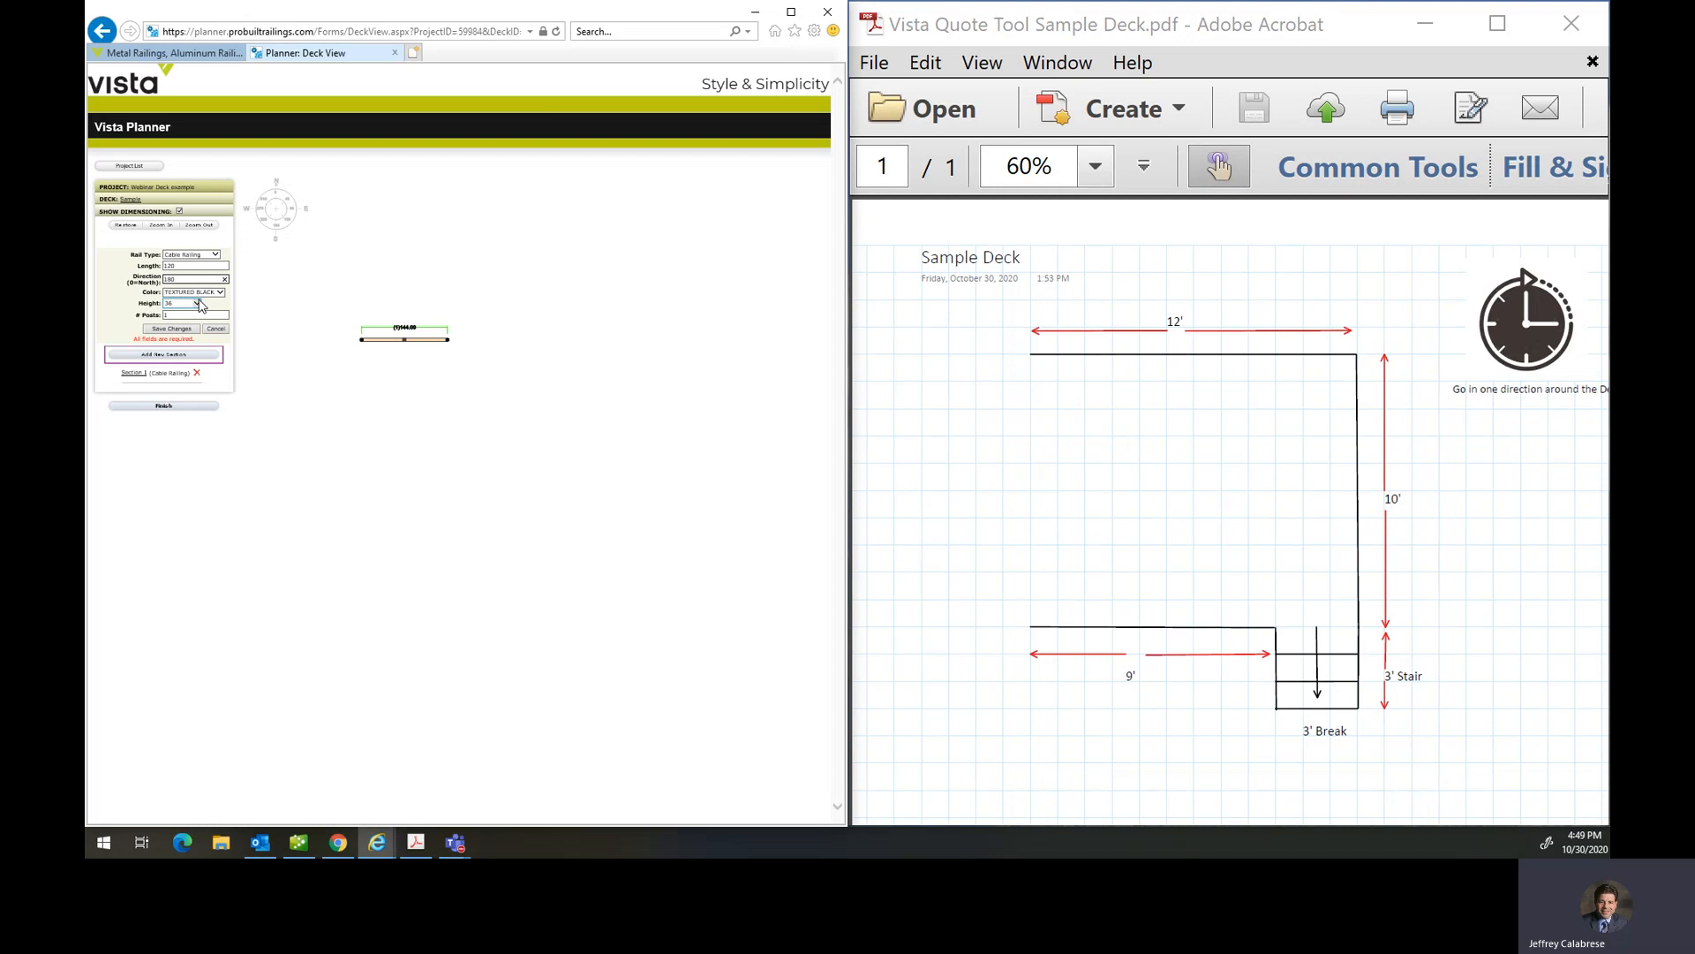
{"action": "left_click", "coordinate": [184, 331]}
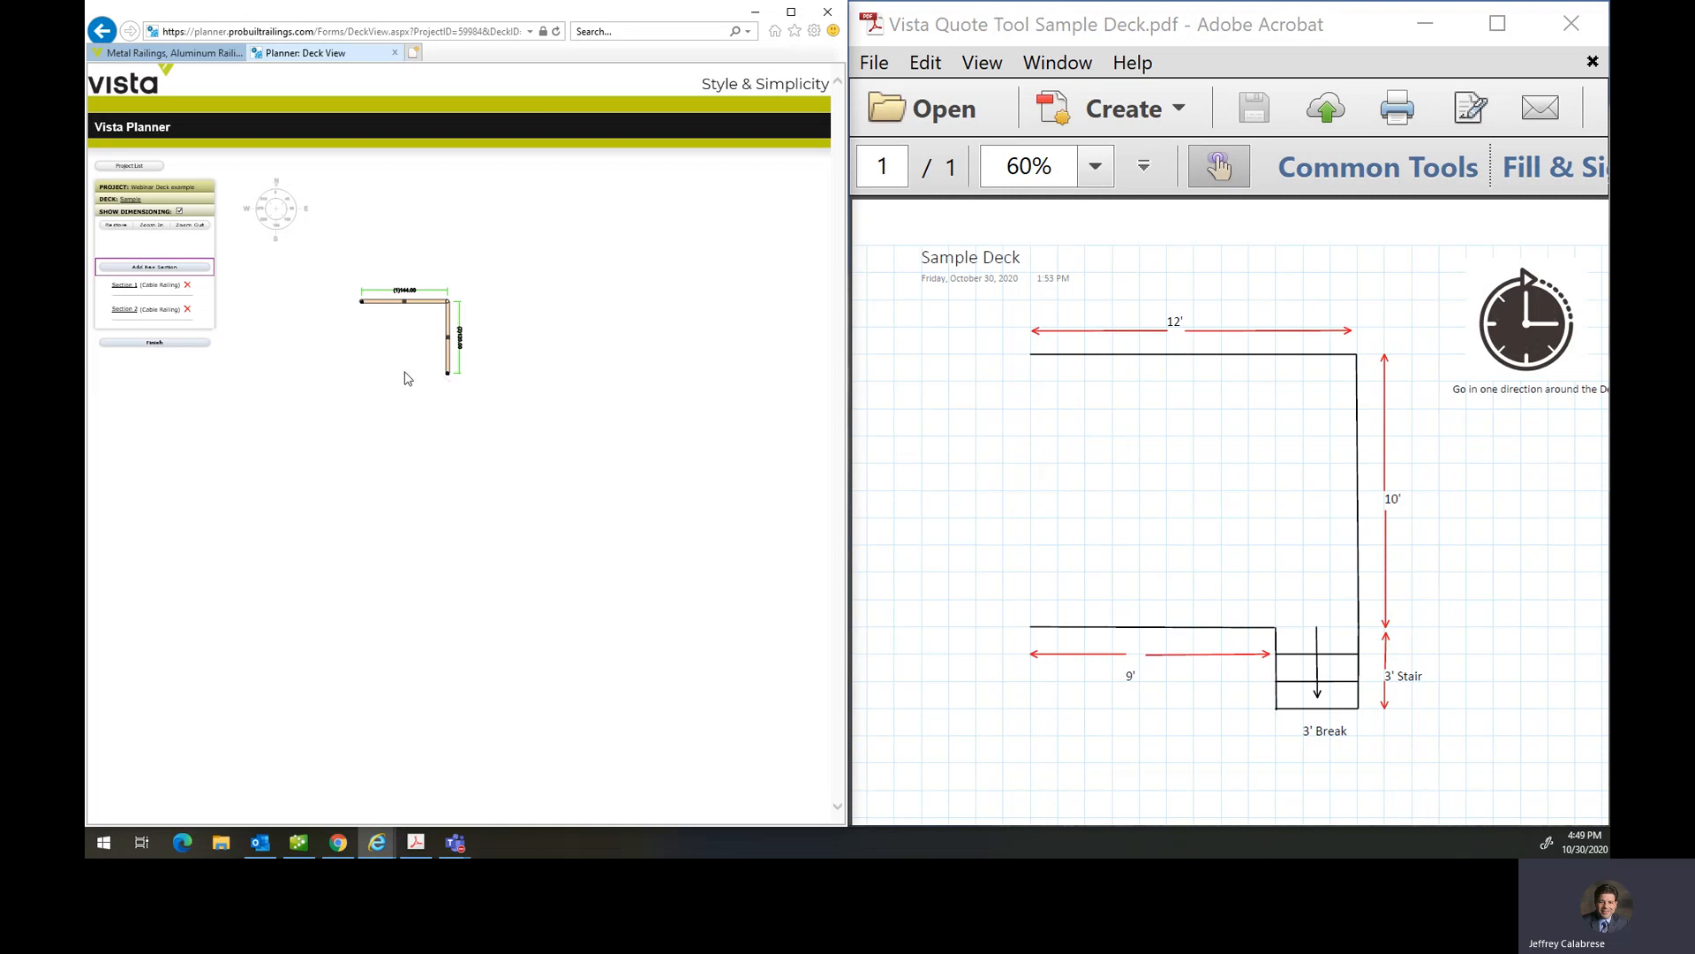
- Add a Cable Stairs section going down, with length 36, direction 180 and 0 posts
{"action": "left_click", "coordinate": [187, 267]}
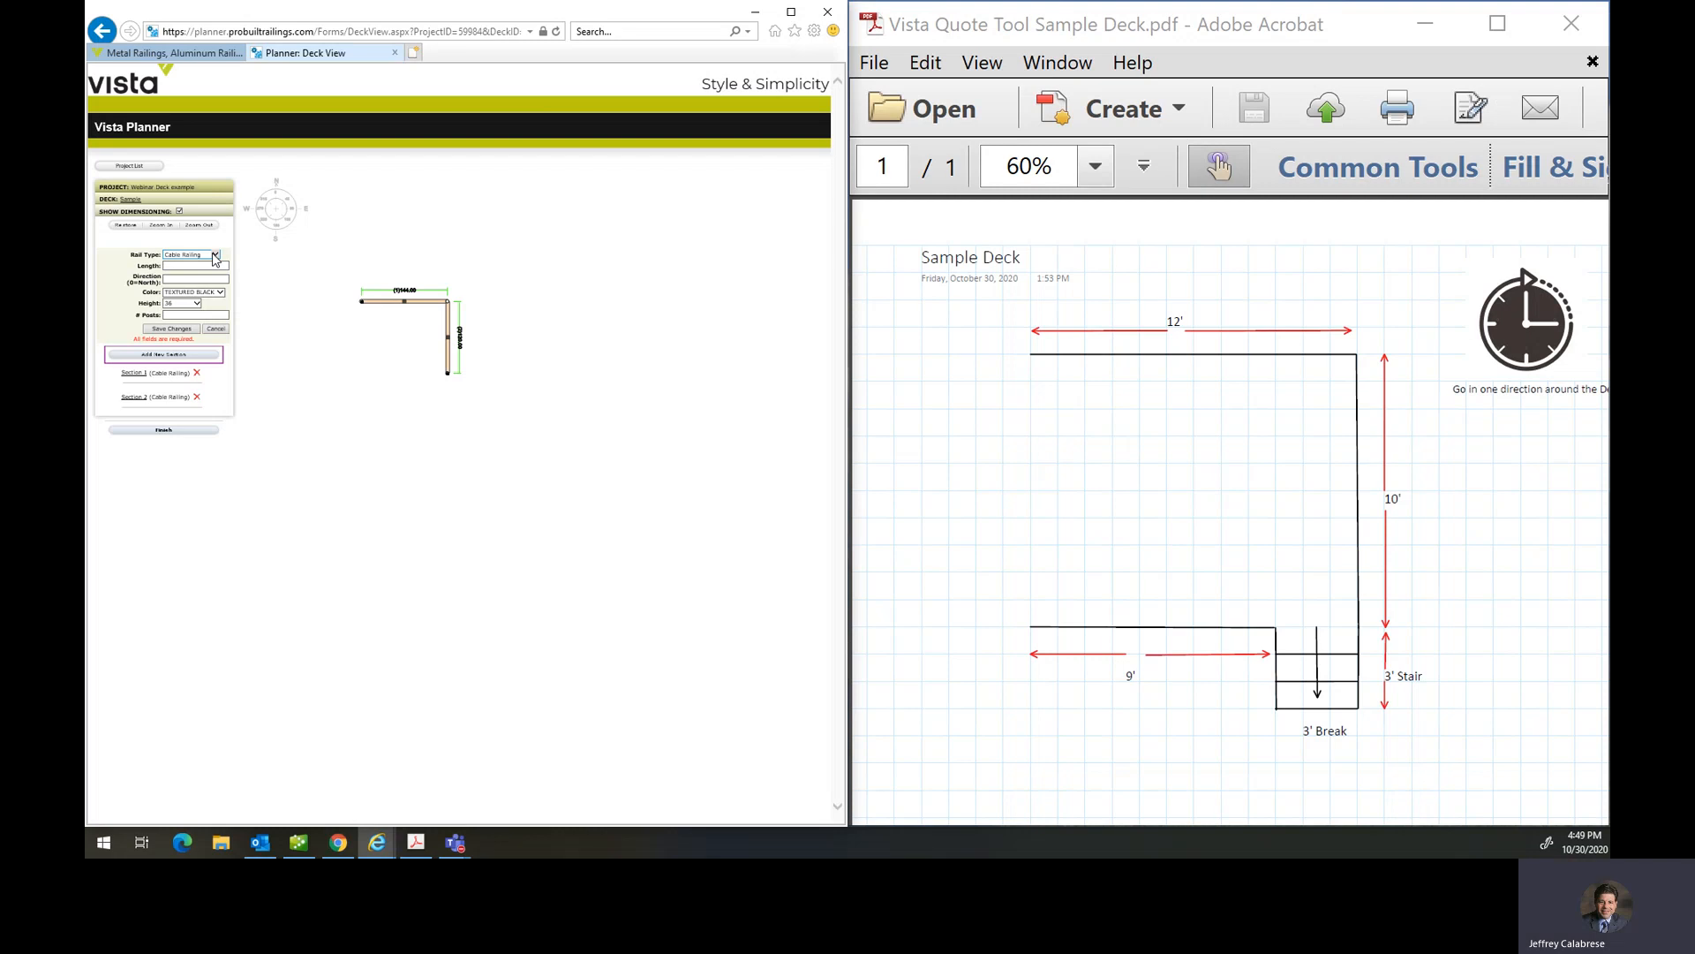
{"action": "left_click", "coordinate": [216, 255]}
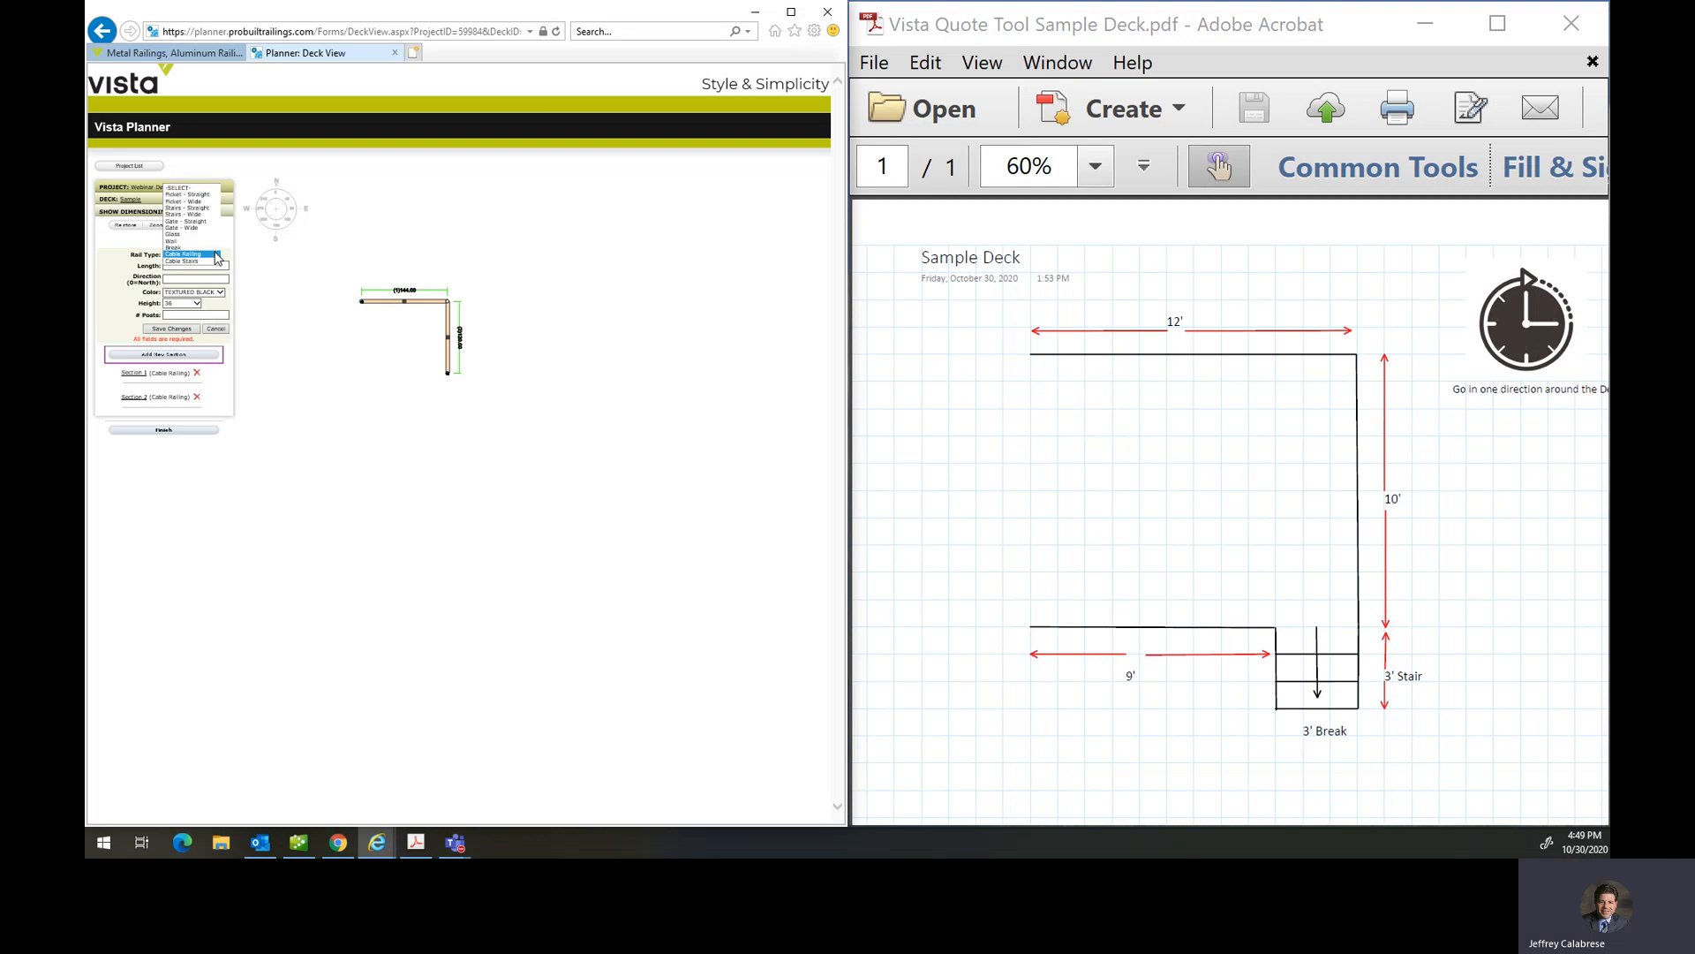
{"action": "left_click", "coordinate": [201, 262]}
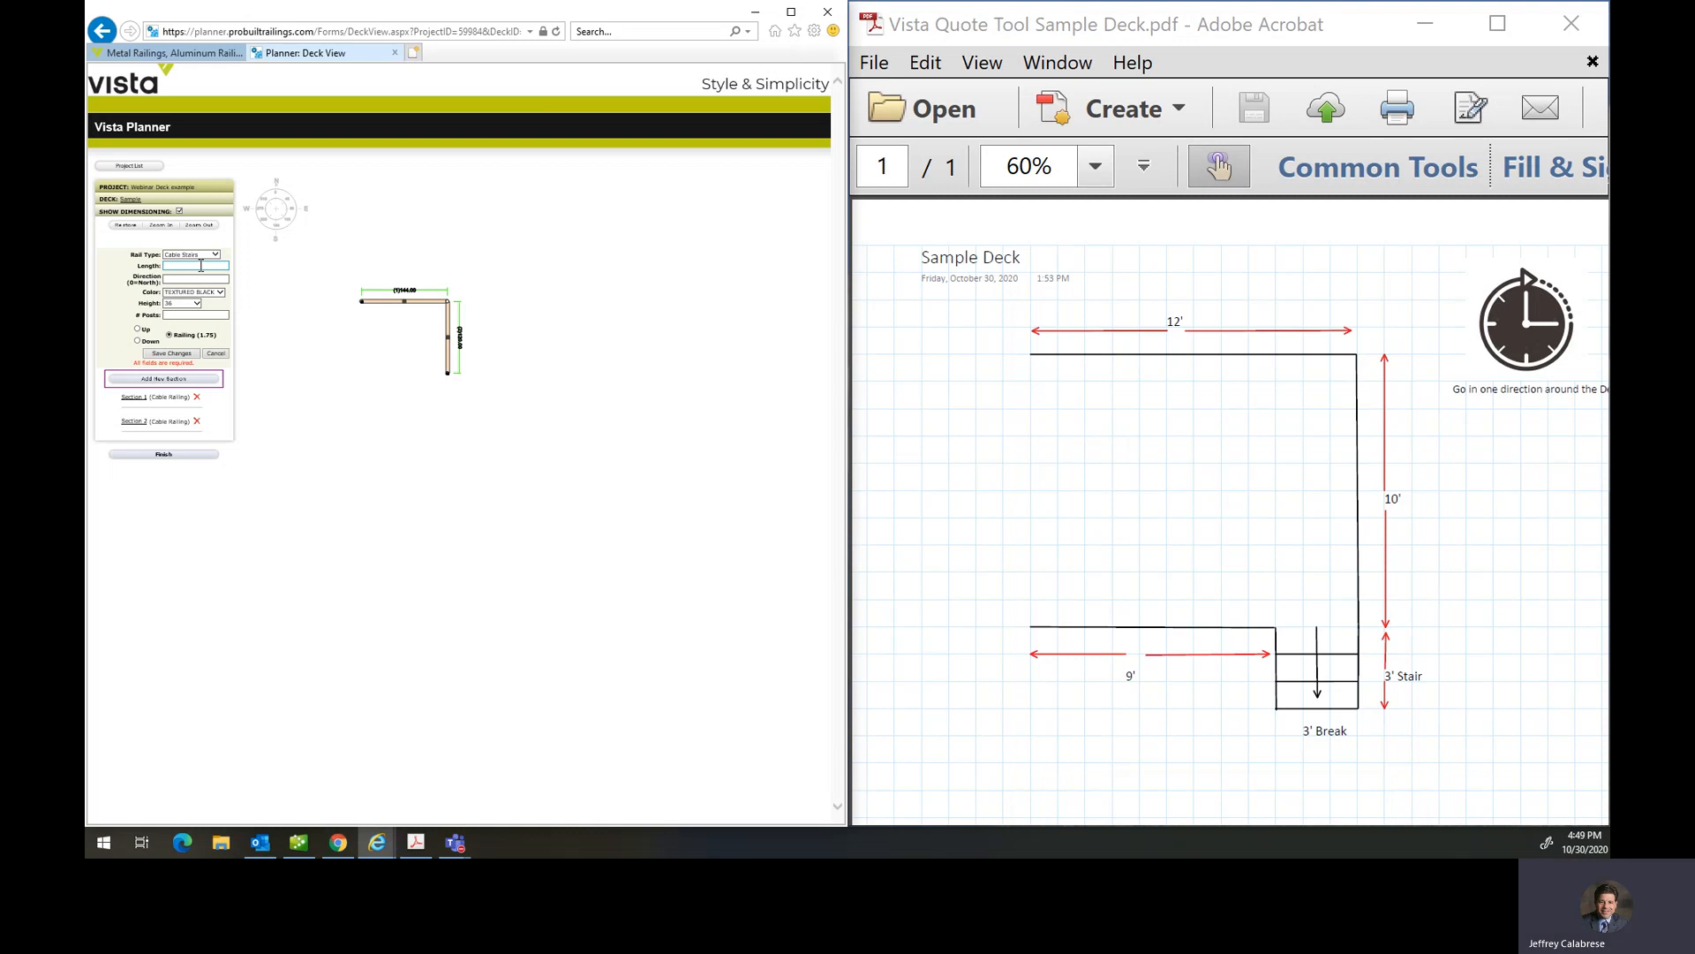
{"action": "left_click", "coordinate": [202, 264]}
{"action": "type", "text": "36"}
{"action": "left_click", "coordinate": [186, 279]}
{"action": "left_click", "coordinate": [168, 334]}
{"action": "left_click", "coordinate": [137, 342]}
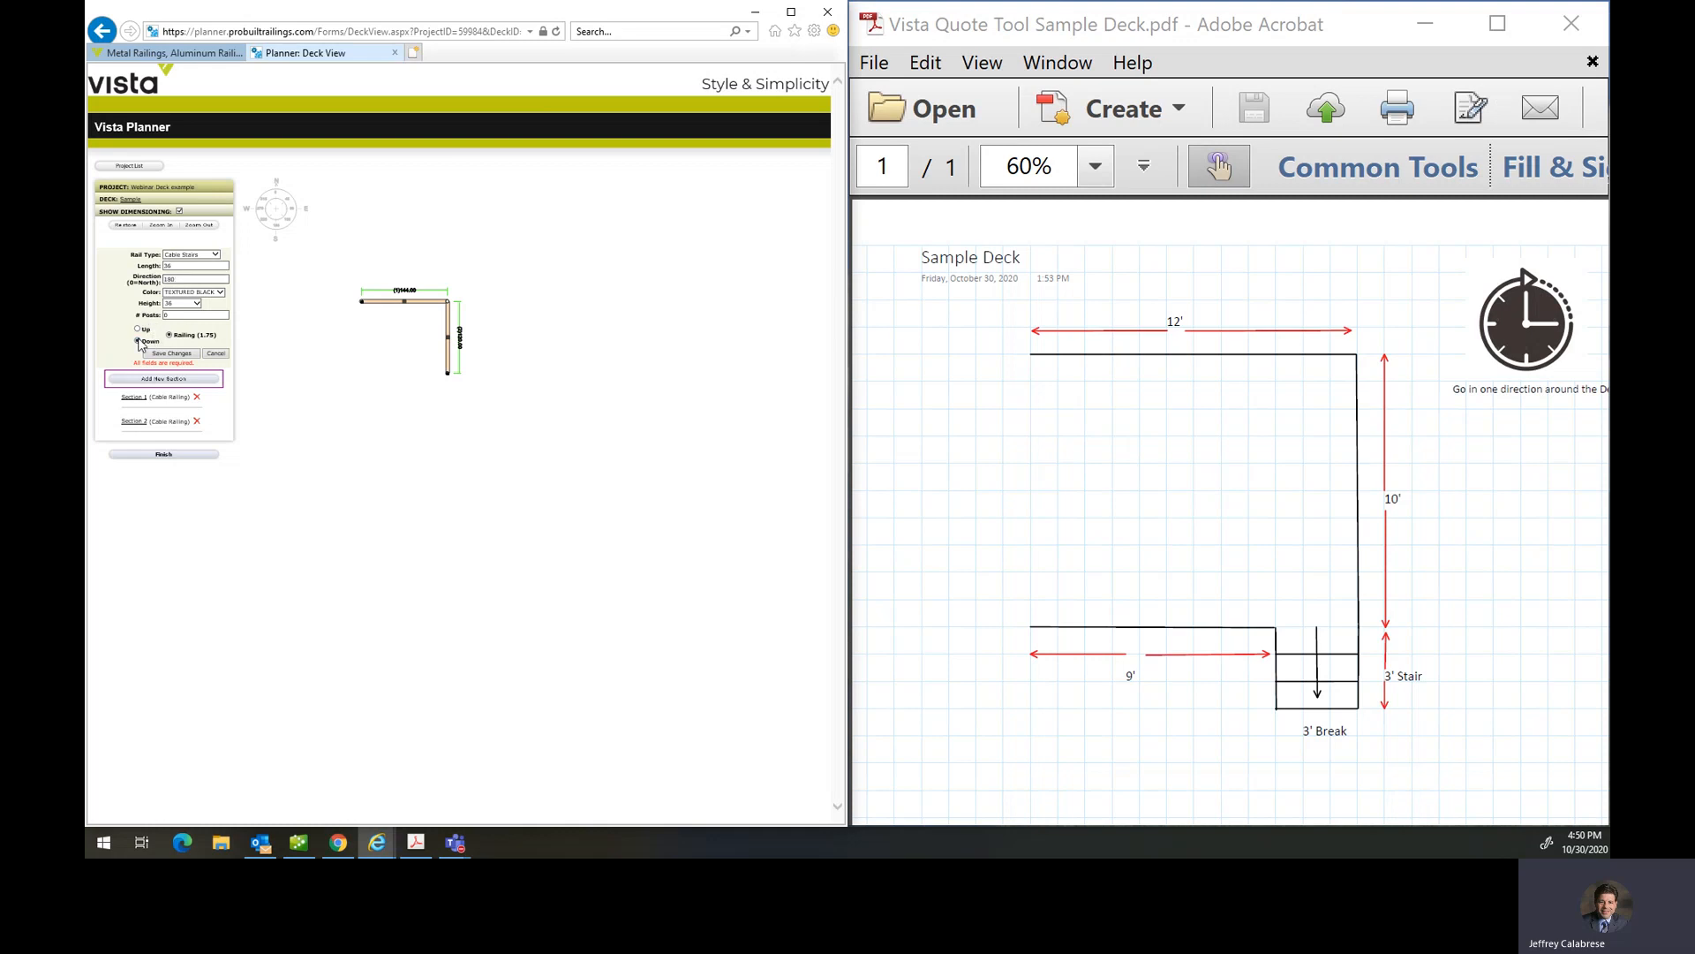
{"action": "left_click", "coordinate": [183, 353]}
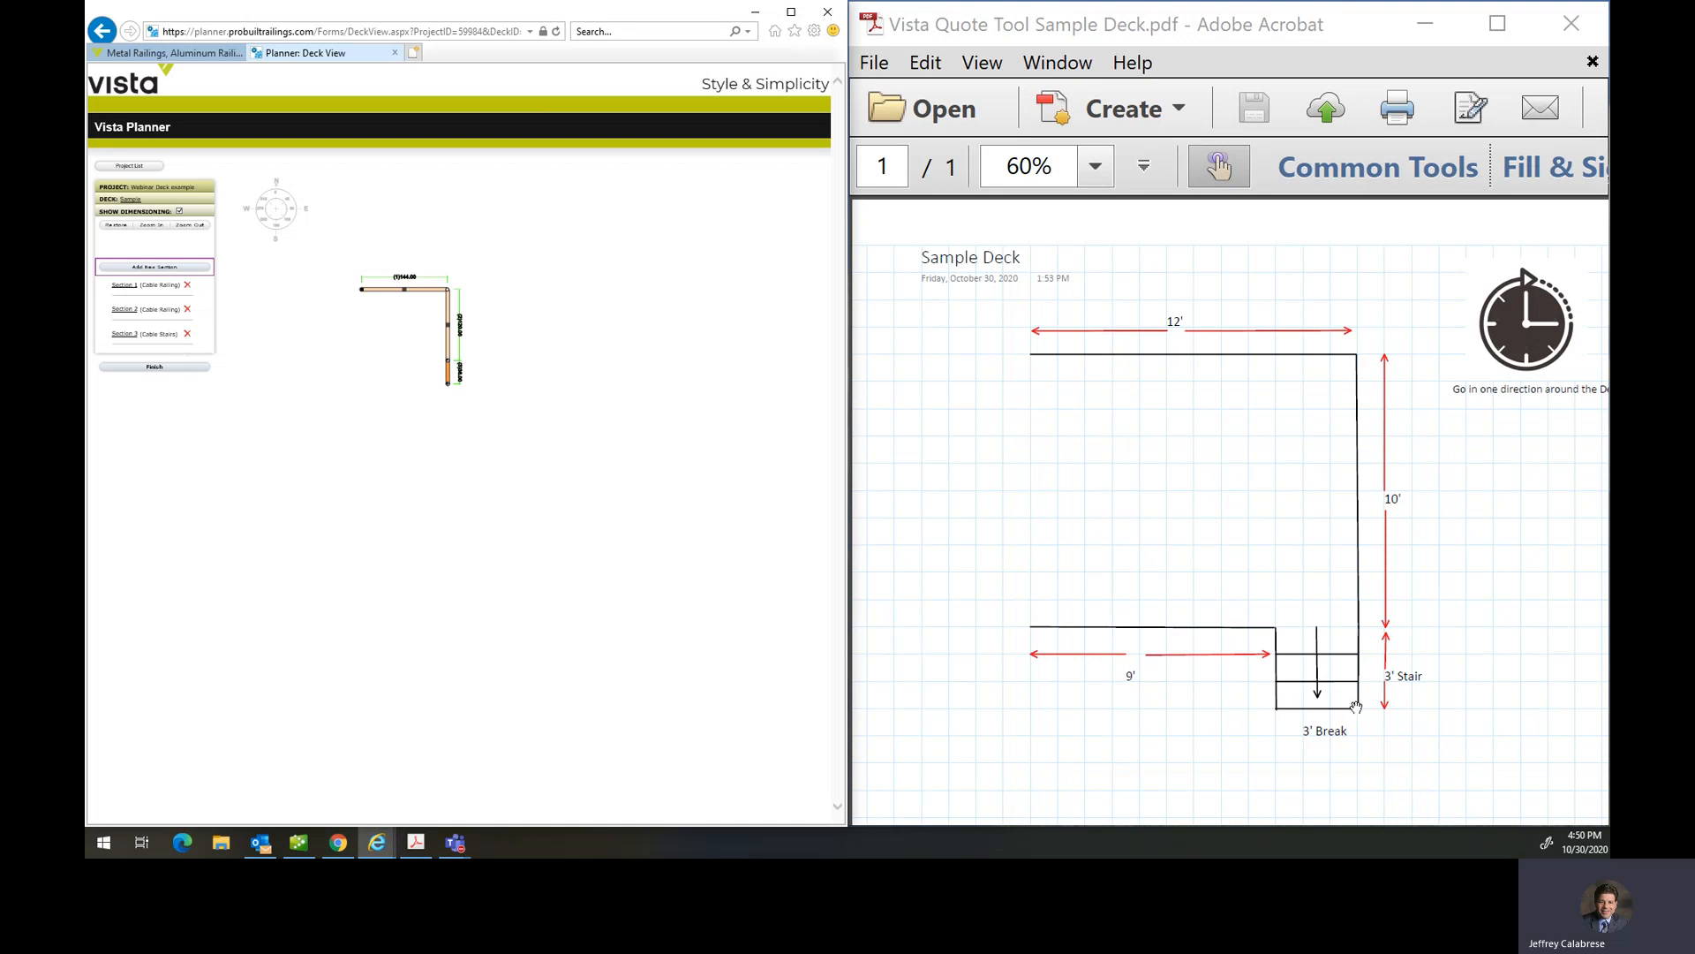
- Add a Break section with length 36, direction 270 and 0 posts across the bottom of the stairs
{"action": "left_click", "coordinate": [191, 266]}
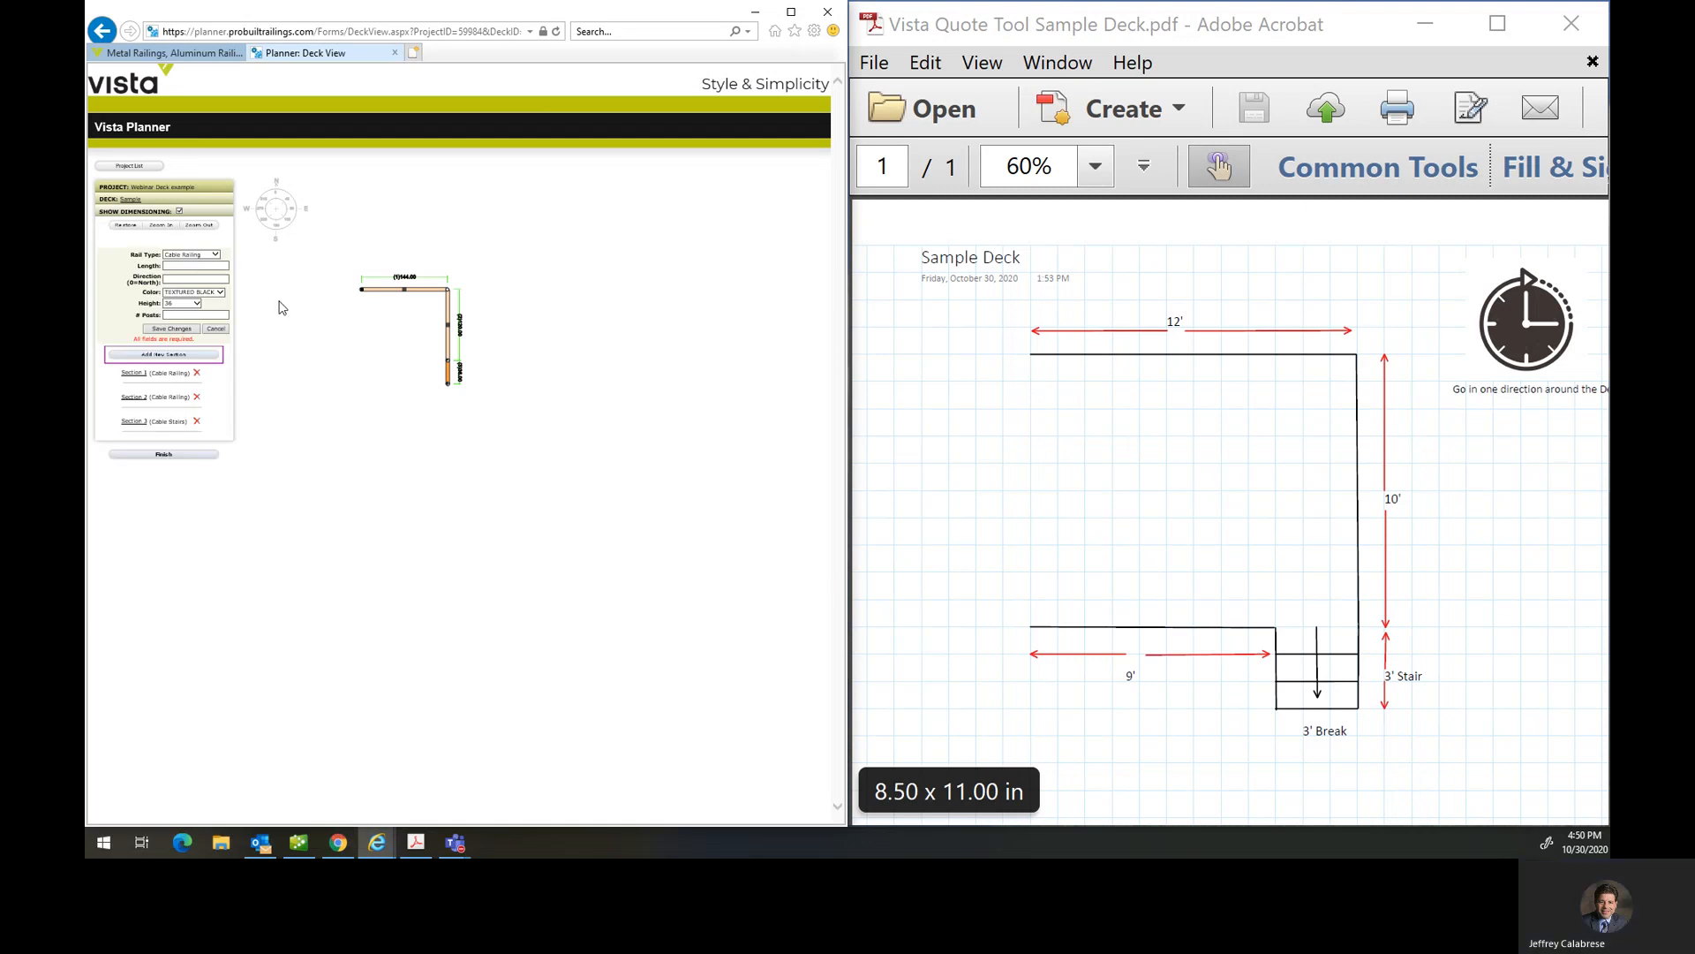
{"action": "left_click", "coordinate": [216, 255]}
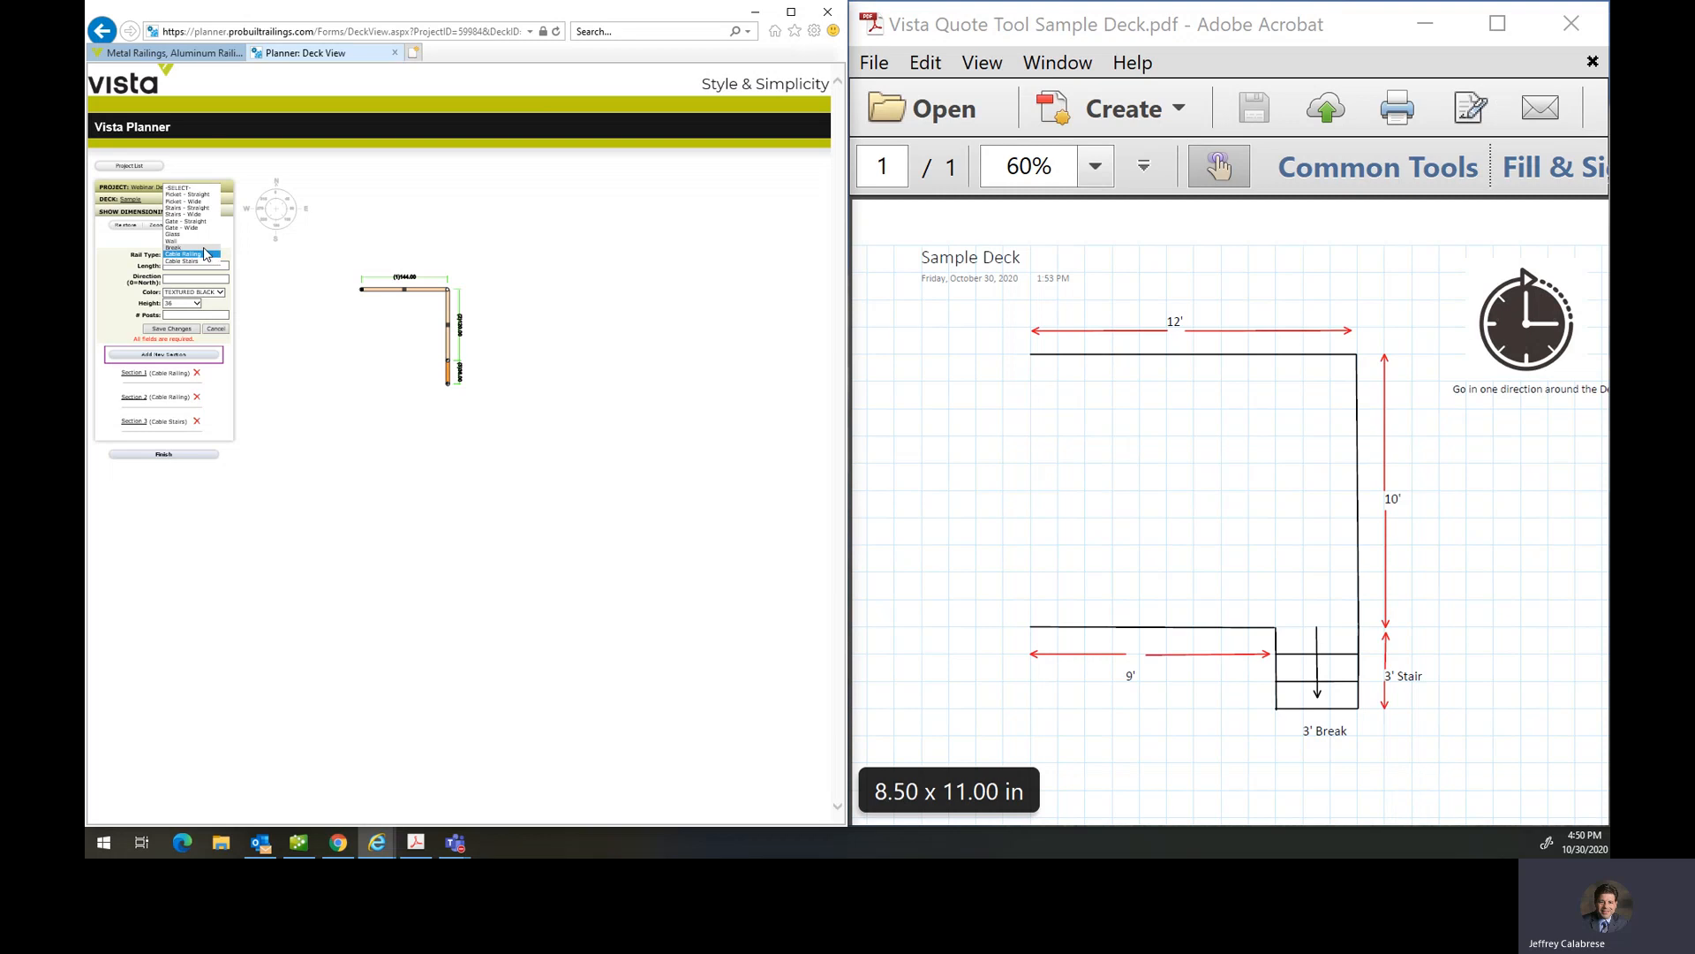
{"action": "left_click", "coordinate": [202, 247]}
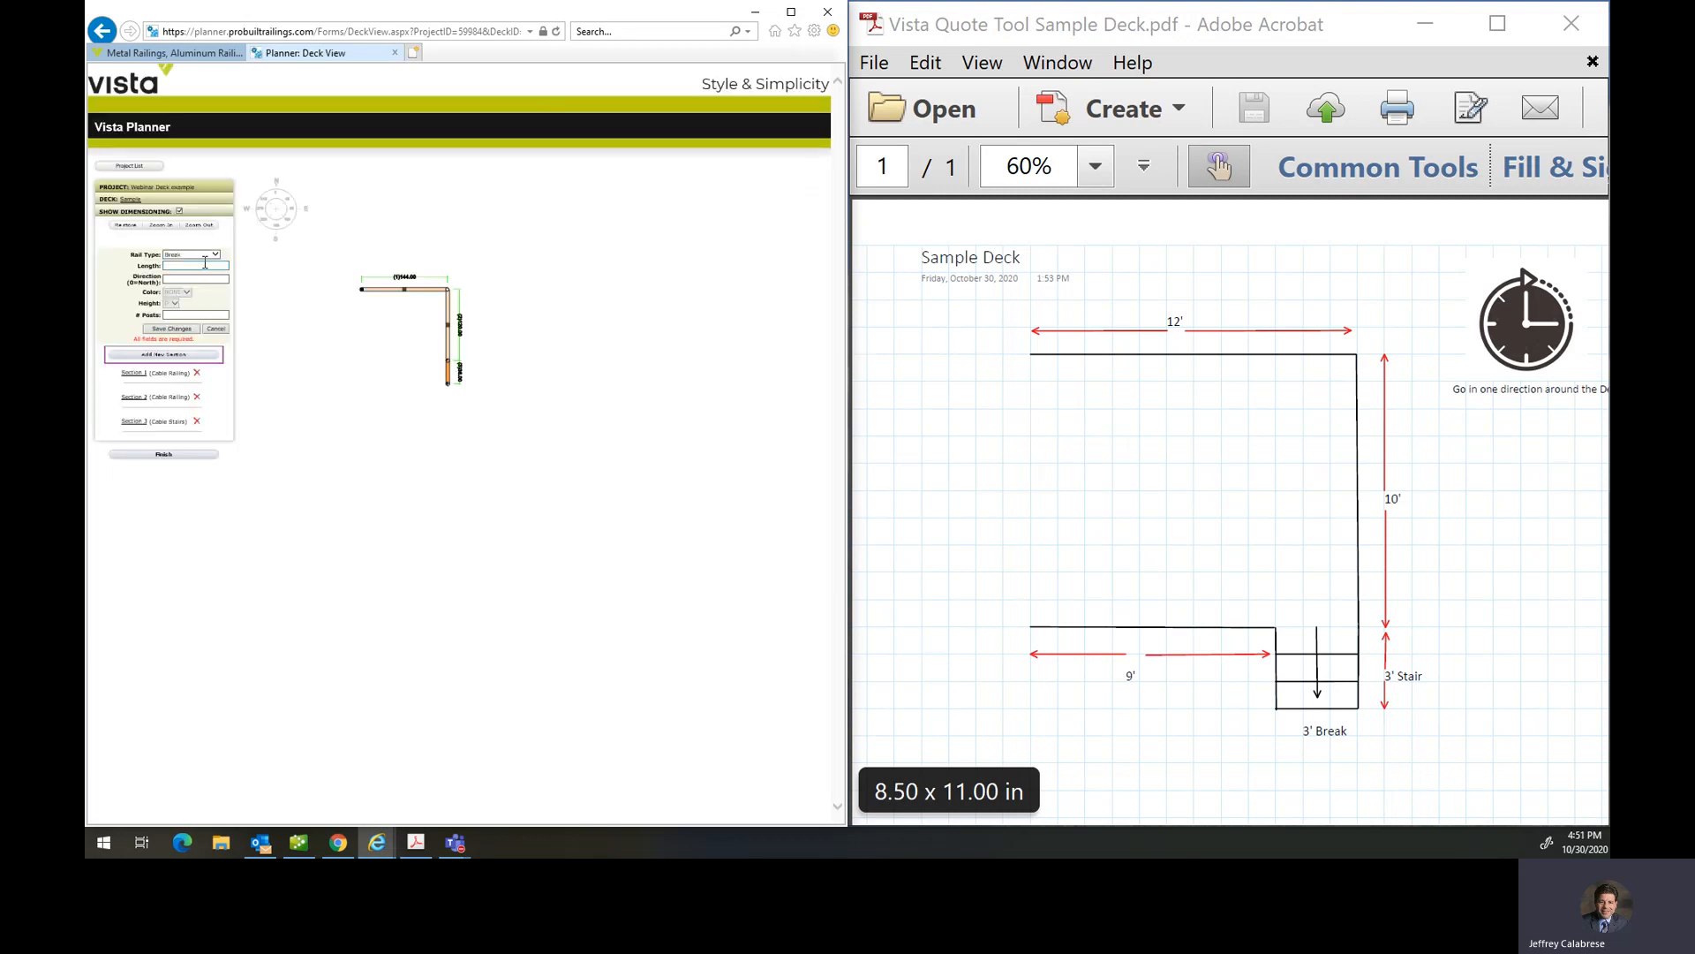
{"action": "left_click", "coordinate": [206, 264]}
{"action": "left_click", "coordinate": [194, 279]}
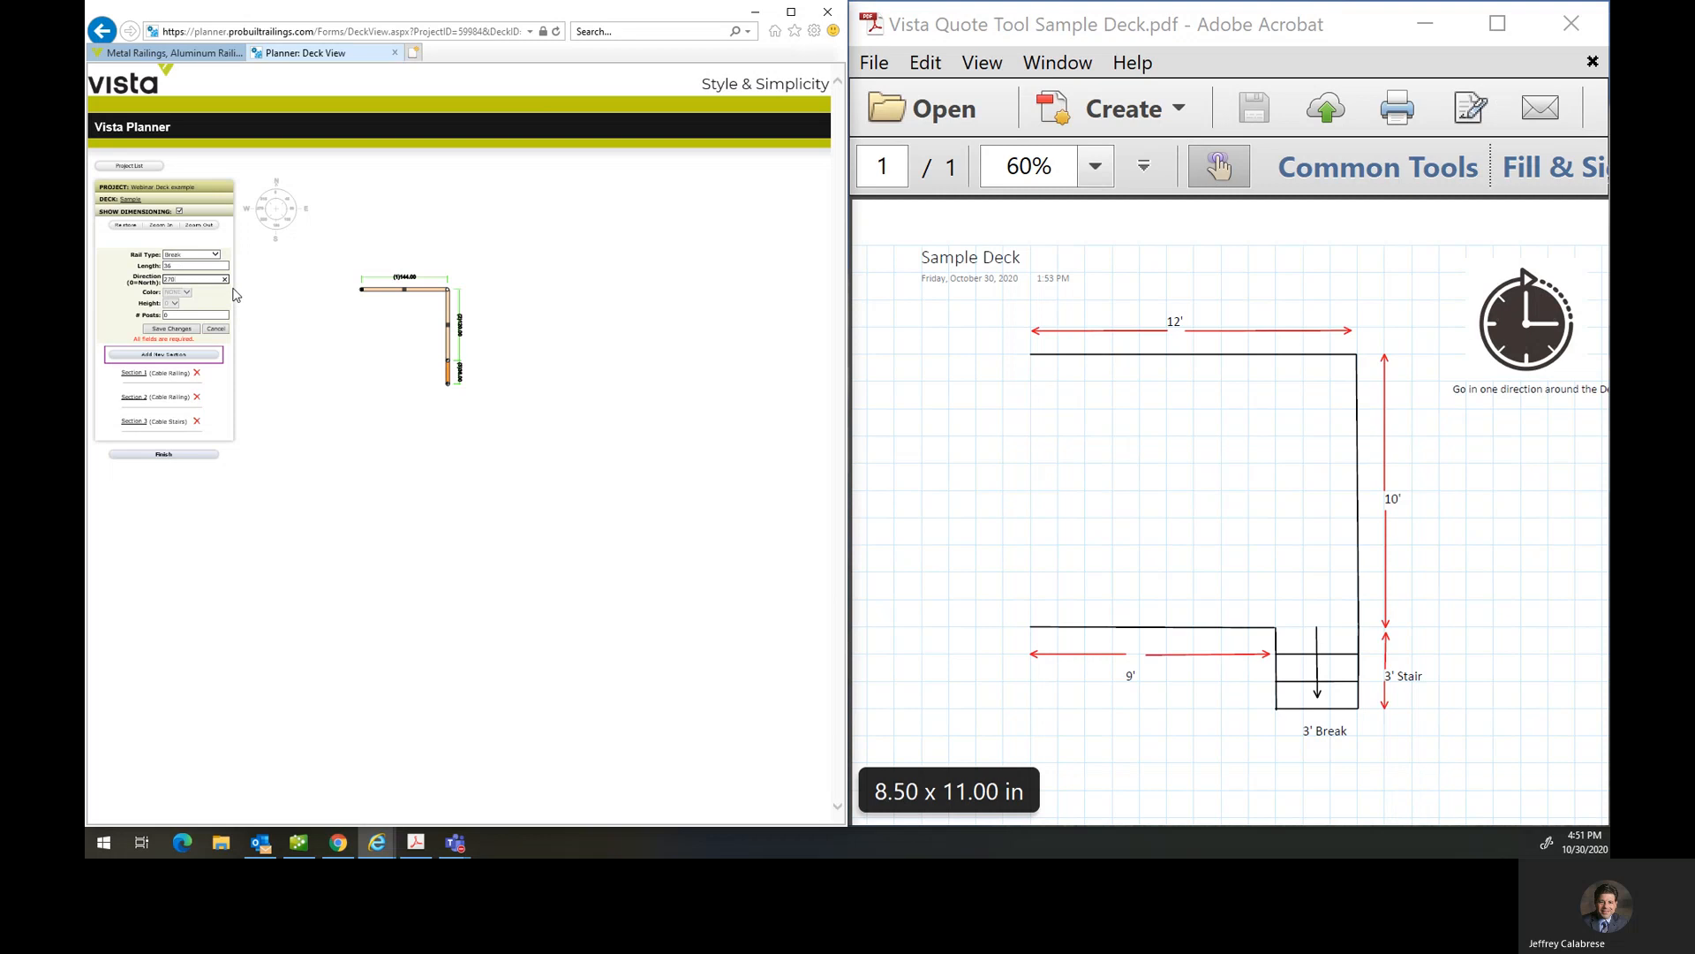
{"action": "left_click", "coordinate": [182, 331]}
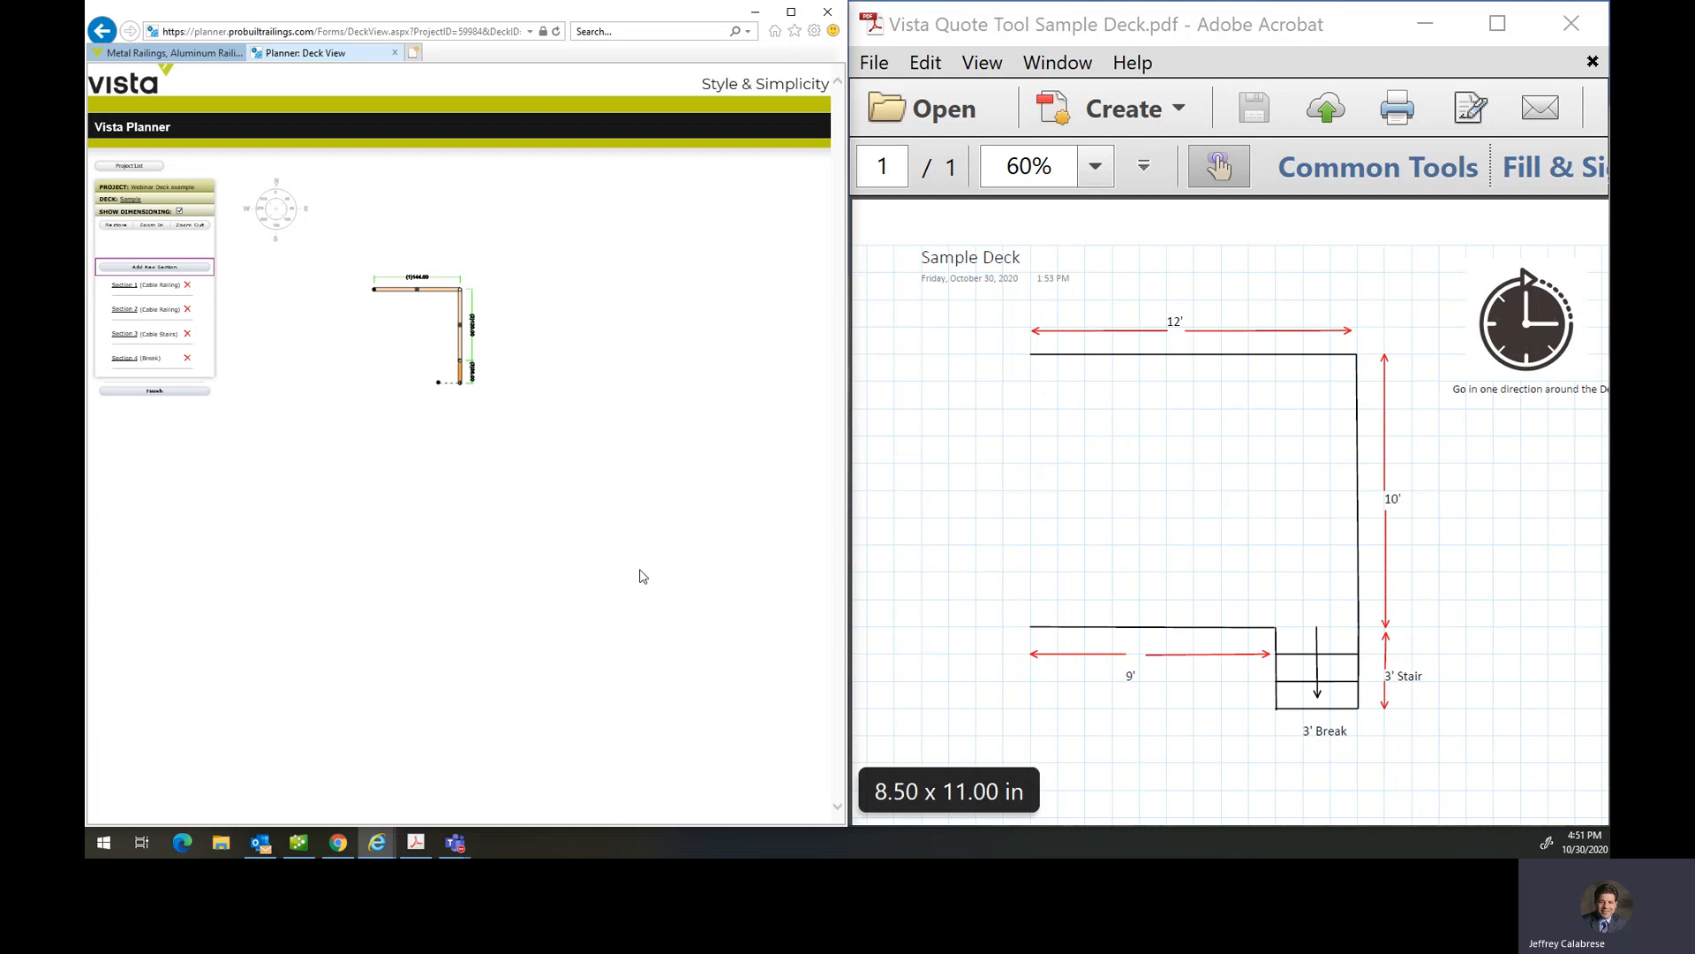
{"action": "left_click", "coordinate": [957, 671]}
{"action": "left_click", "coordinate": [509, 505]}
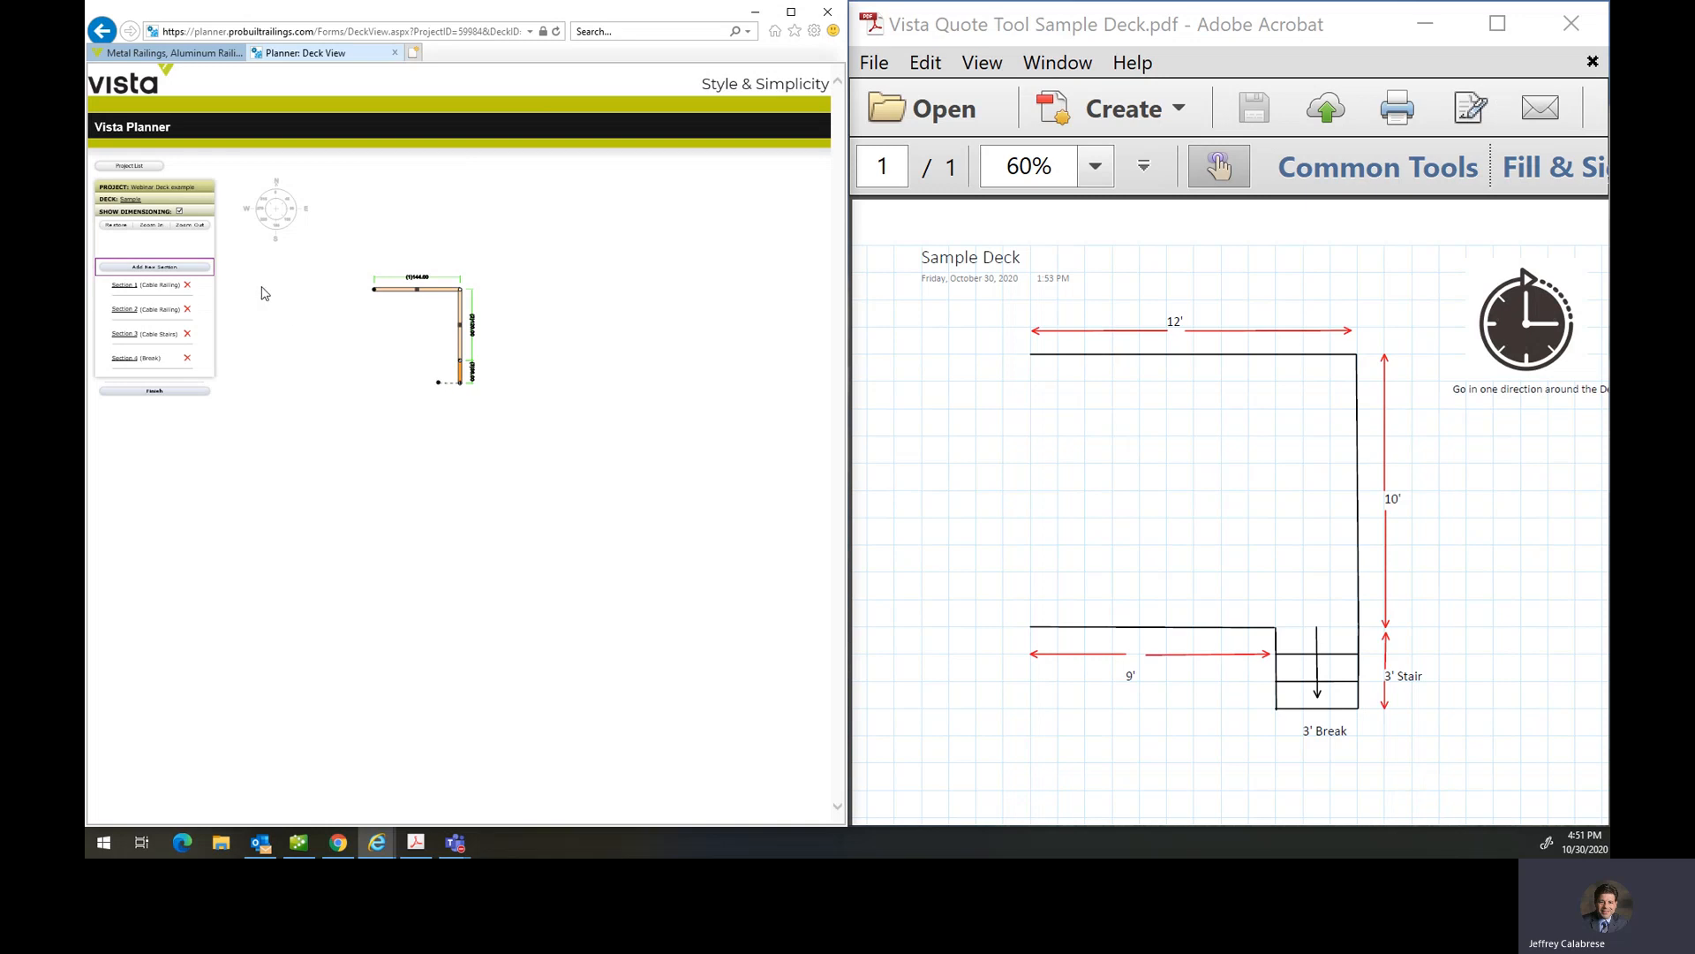
- Add a second Cable Stairs section going up, with length 36, heading north back to the deck
{"action": "left_click", "coordinate": [180, 266]}
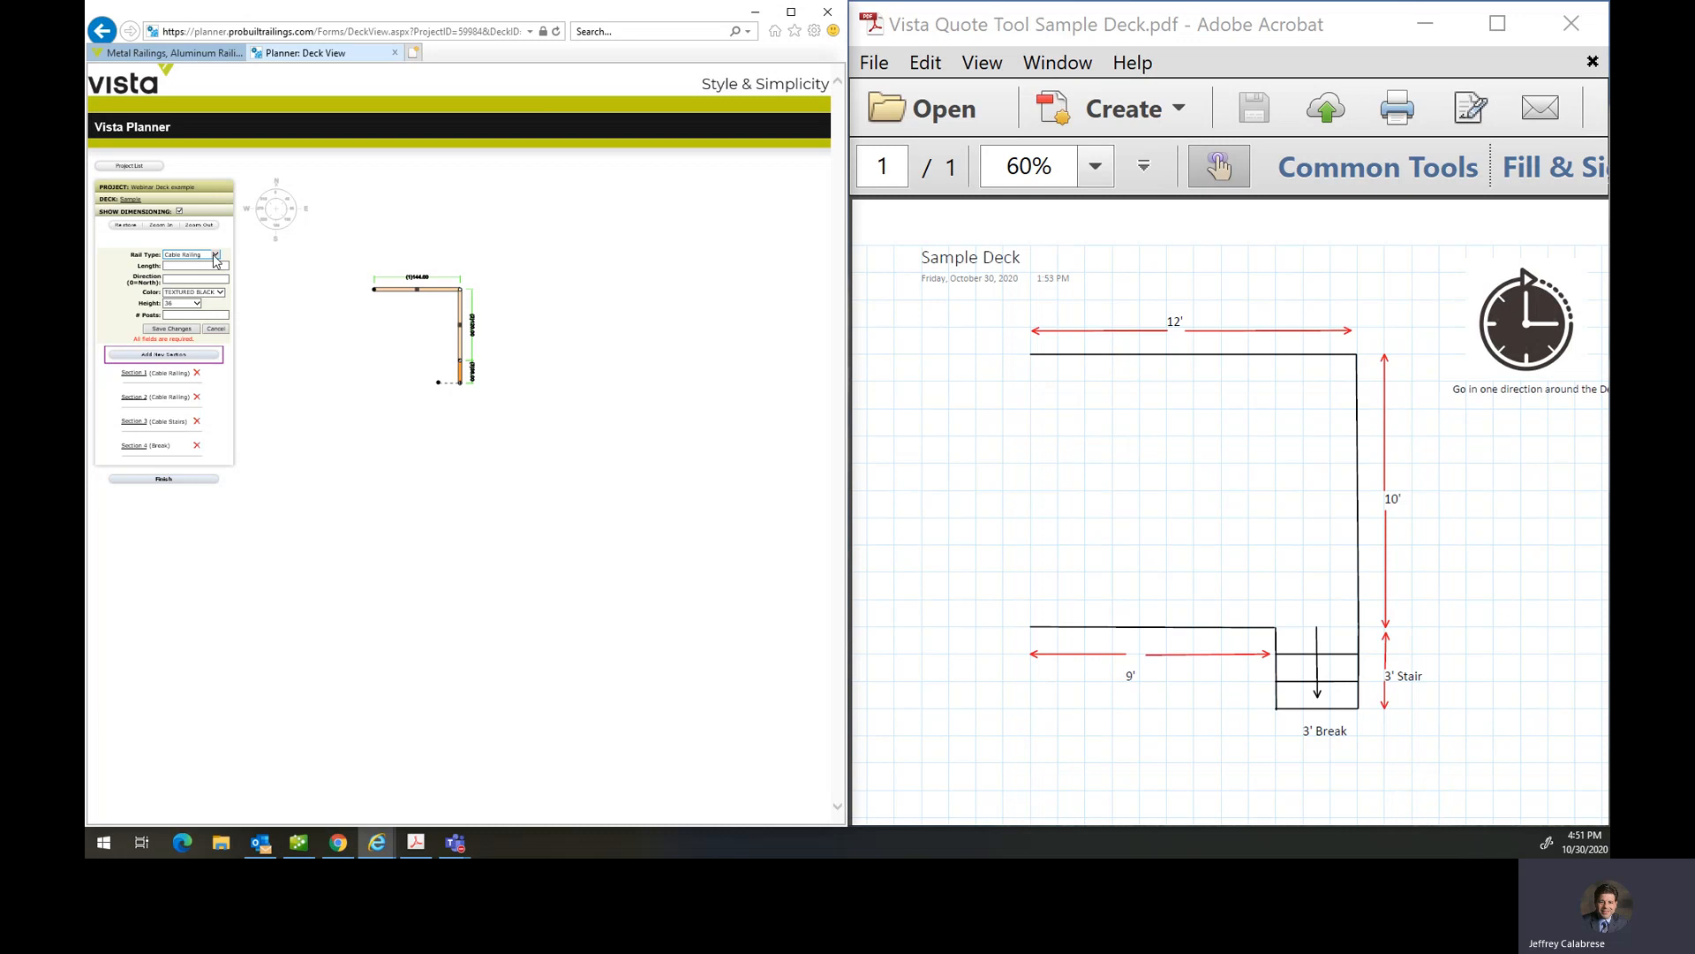
{"action": "left_click", "coordinate": [215, 255]}
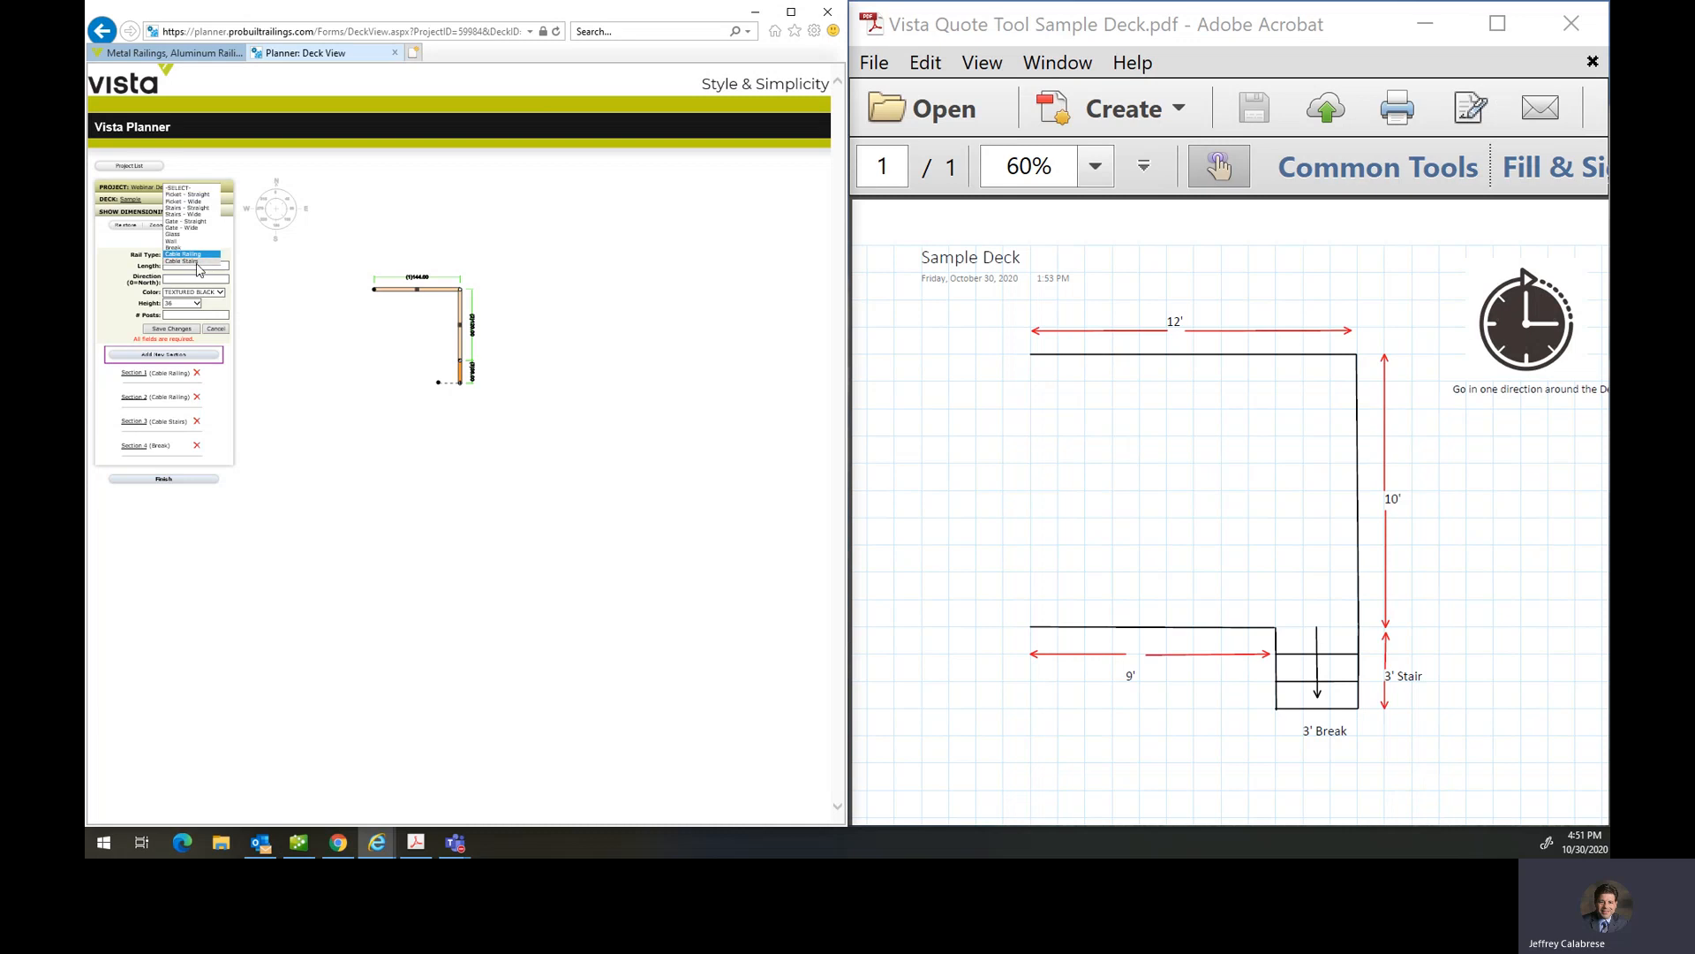
{"action": "left_click", "coordinate": [186, 261]}
{"action": "left_click", "coordinate": [198, 266]}
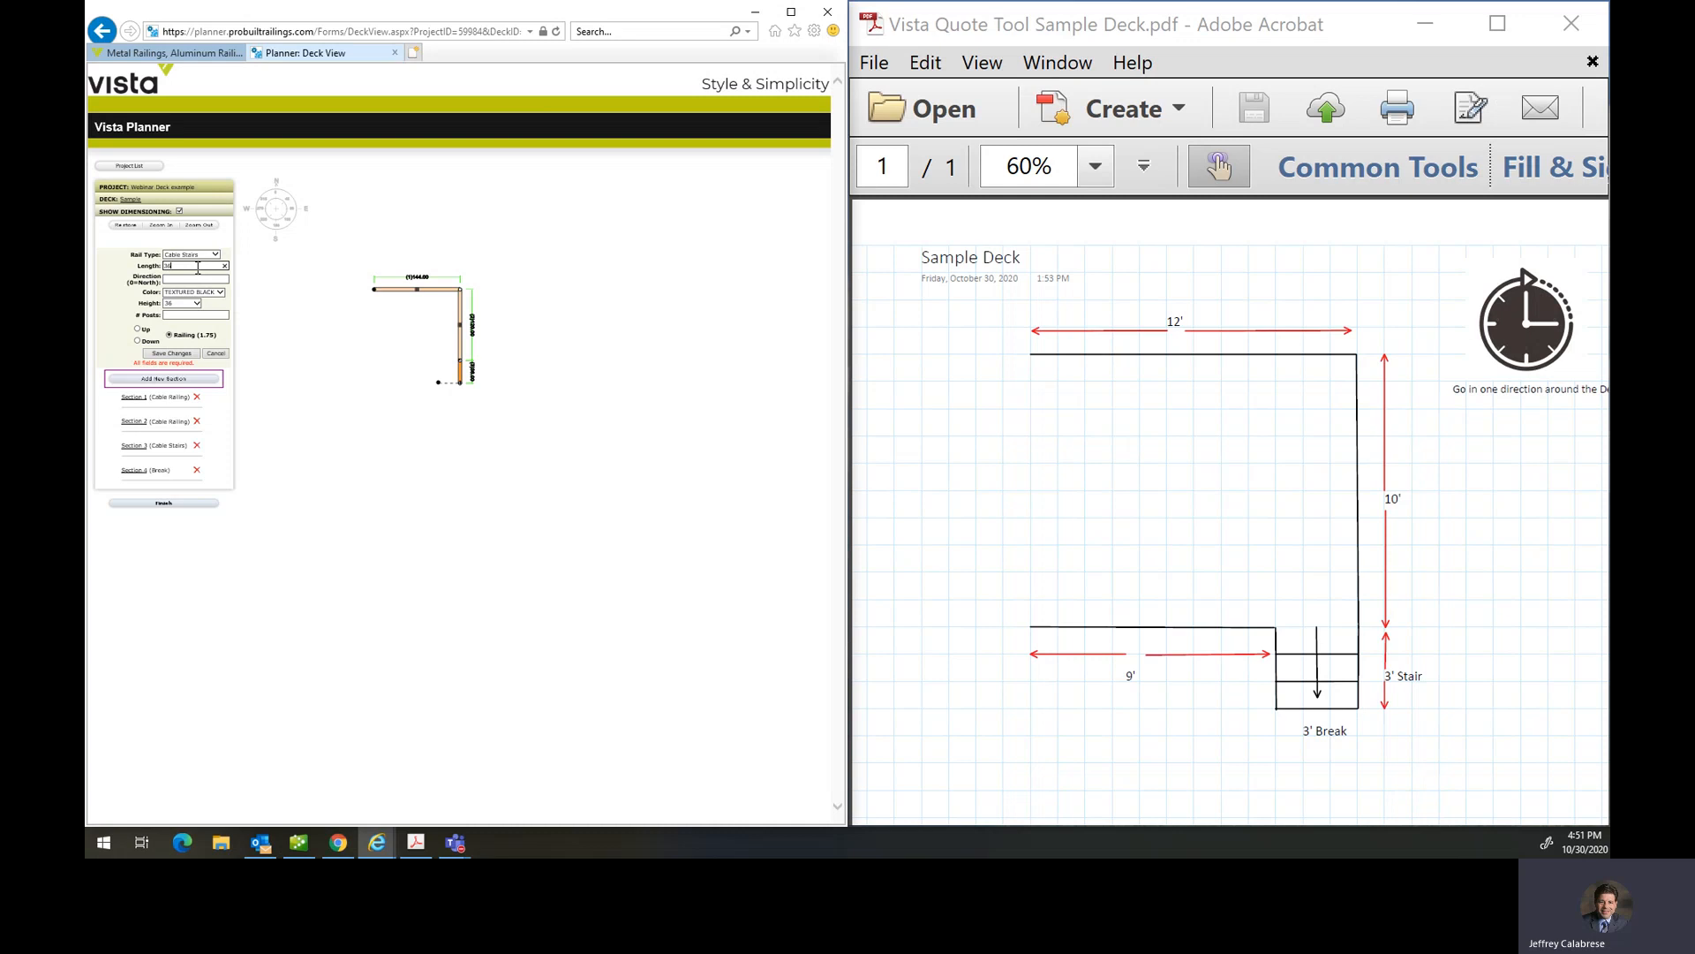
{"action": "left_click", "coordinate": [188, 277]}
{"action": "left_click", "coordinate": [138, 331]}
{"action": "left_click", "coordinate": [180, 356]}
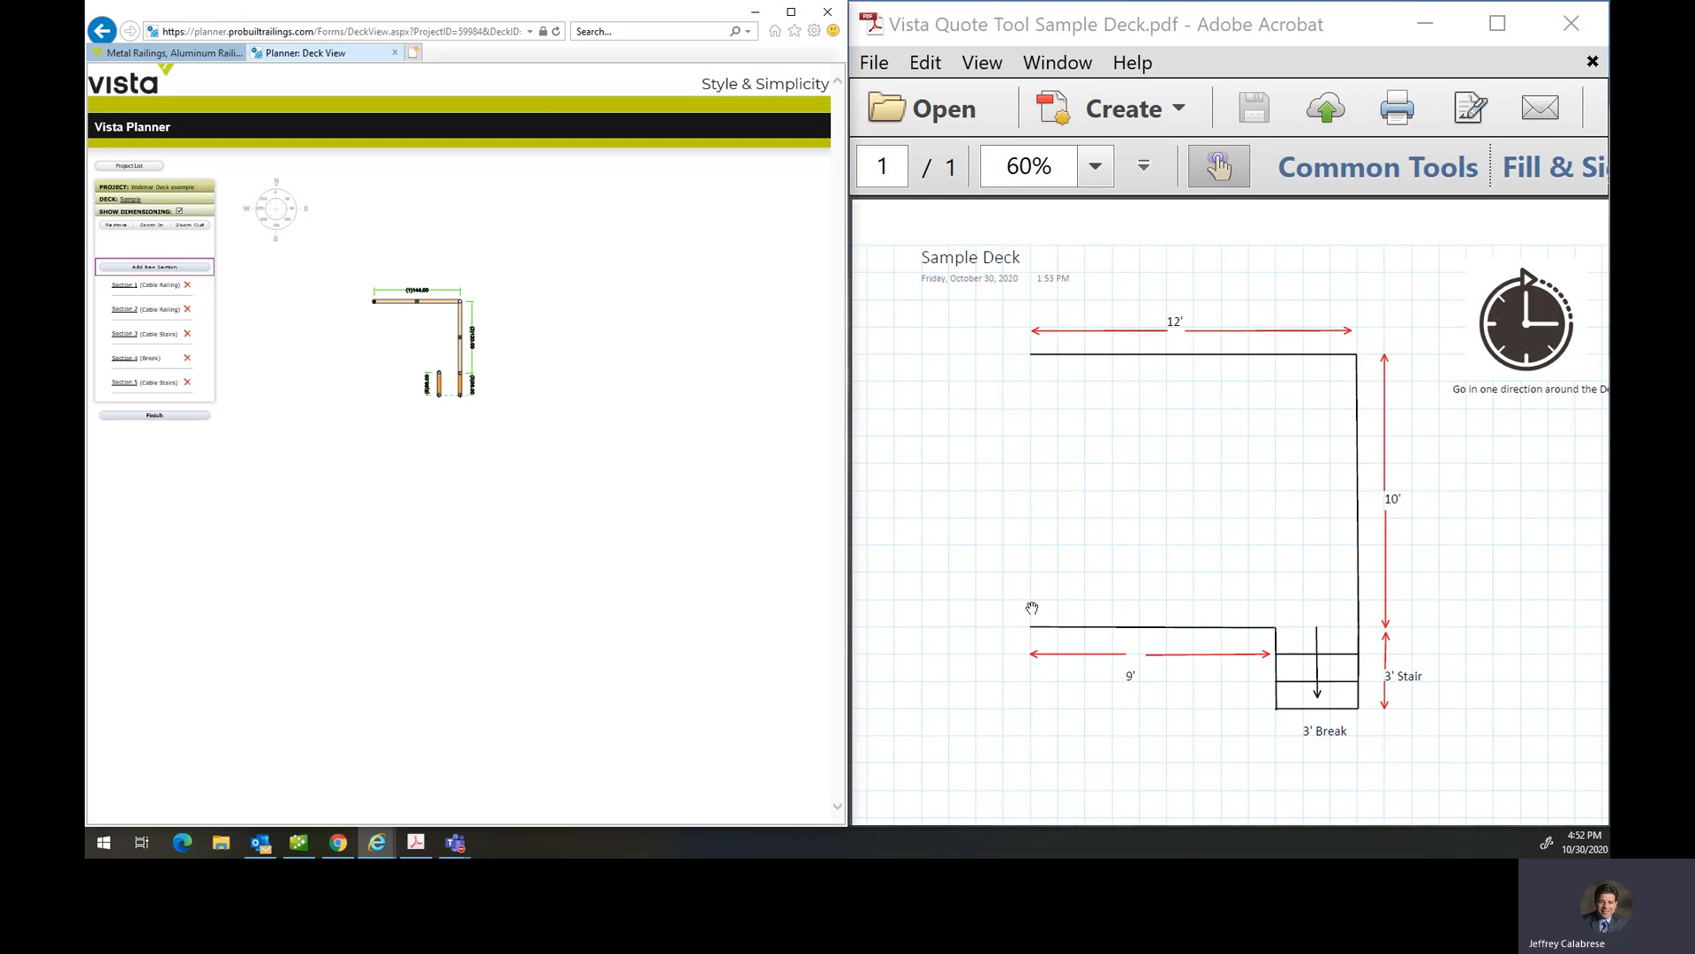
- Add the final Cable Railing section with length 108, heading west, for the deck's 9' side
{"action": "left_click", "coordinate": [168, 268]}
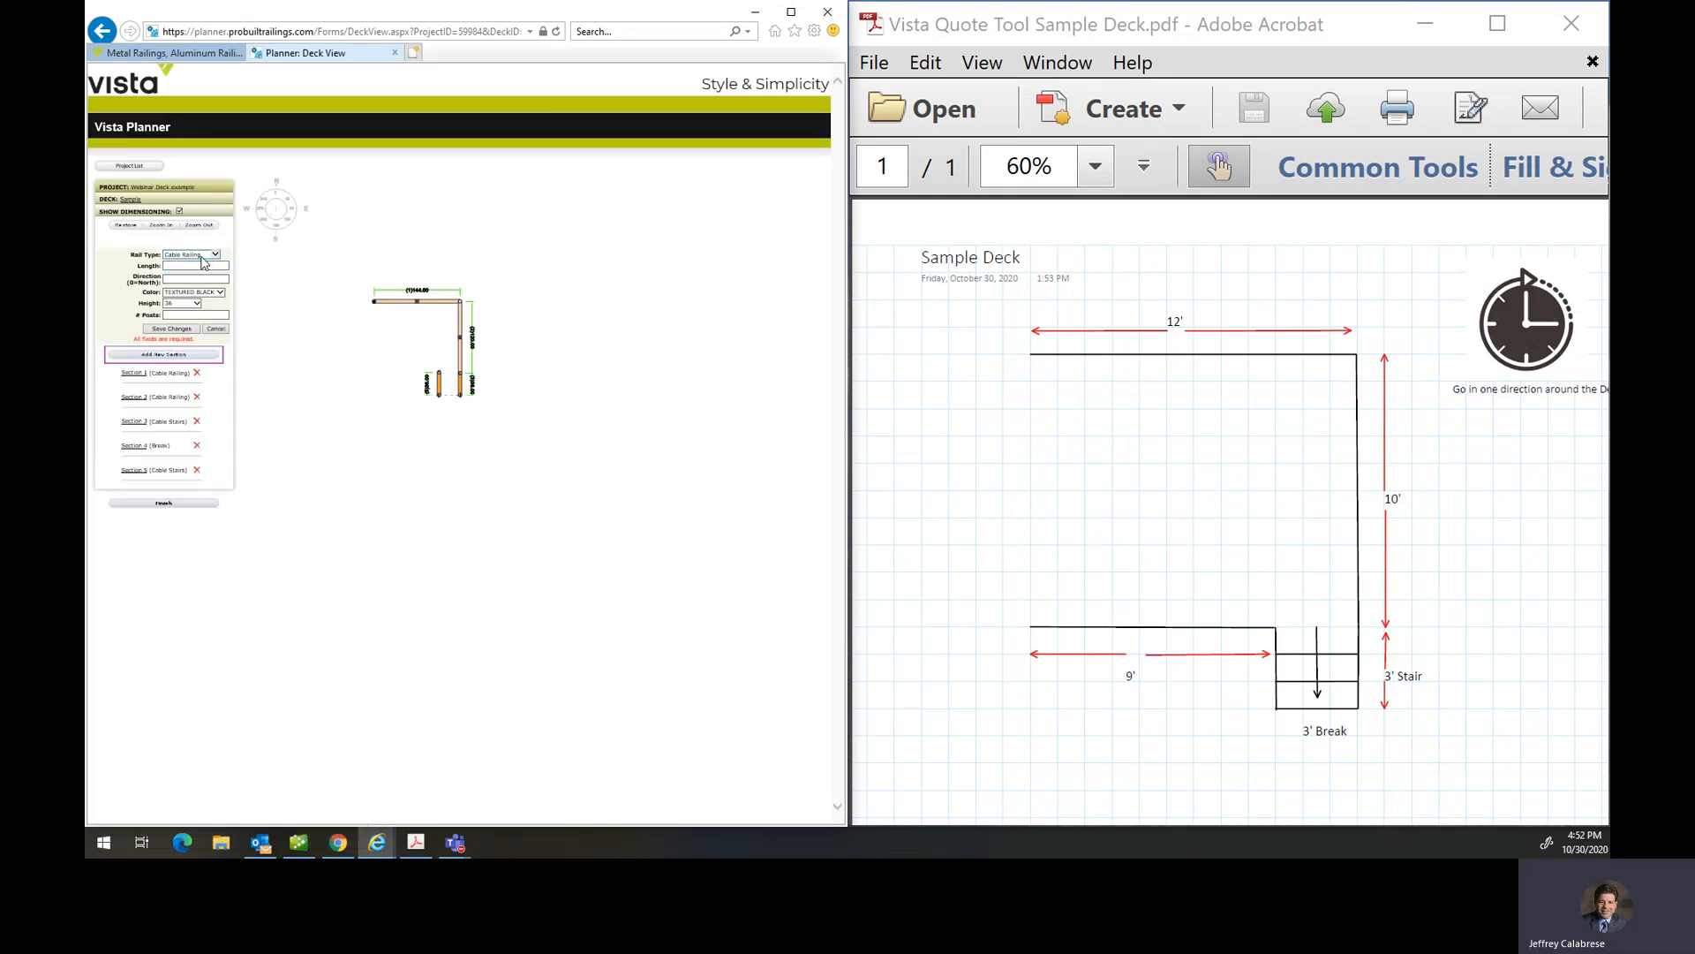
{"action": "left_click", "coordinate": [210, 265]}
{"action": "left_click", "coordinate": [187, 281]}
{"action": "left_click", "coordinate": [179, 329]}
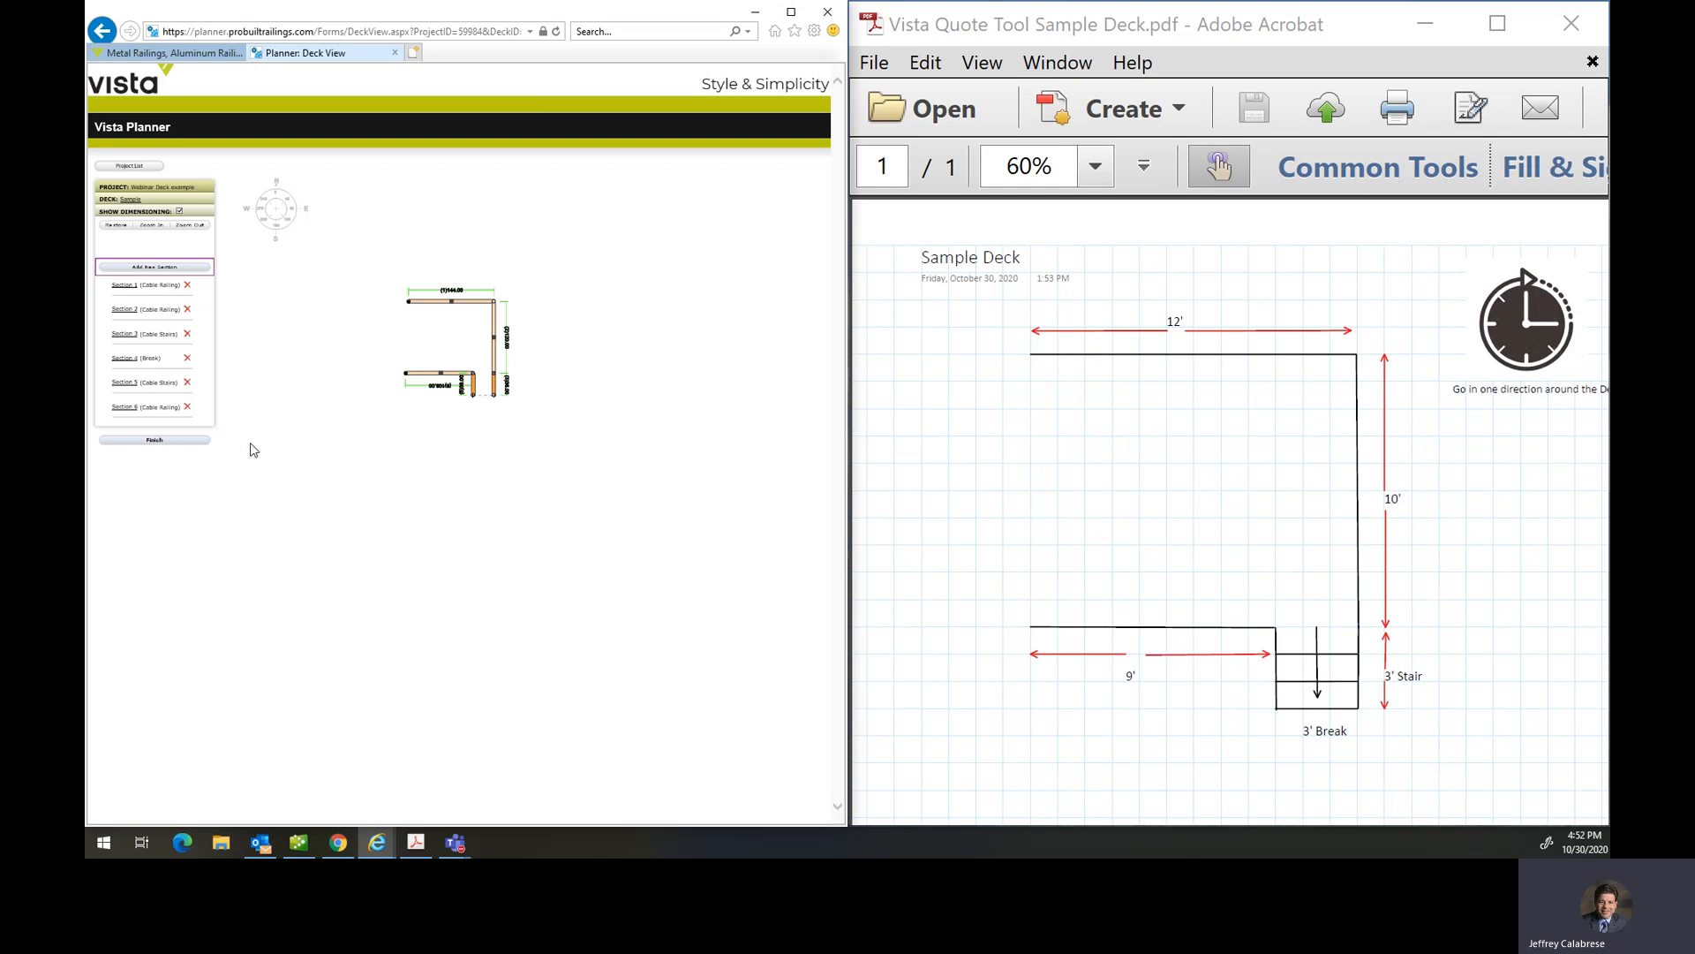
- Finish the deck and review the summary's drawing, bill of materials and product placement tables
{"action": "left_click", "coordinate": [155, 442]}
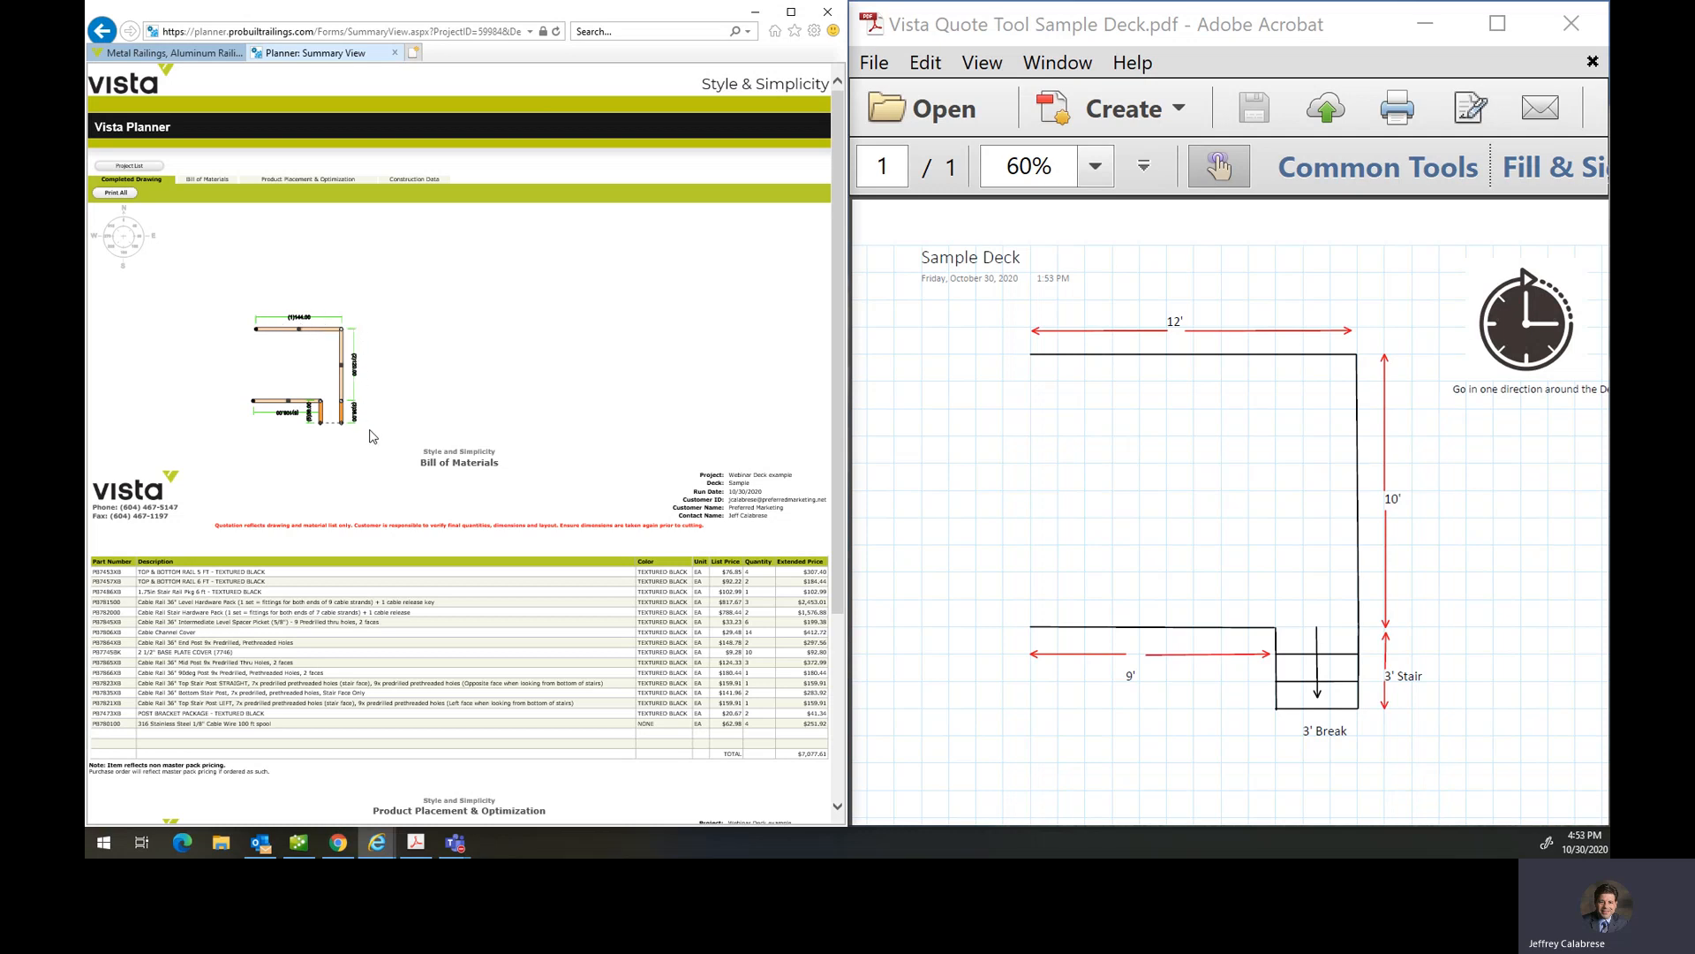
{"action": "scroll", "coordinate": [371, 436], "scroll_direction": "down", "scroll_amount": 3}
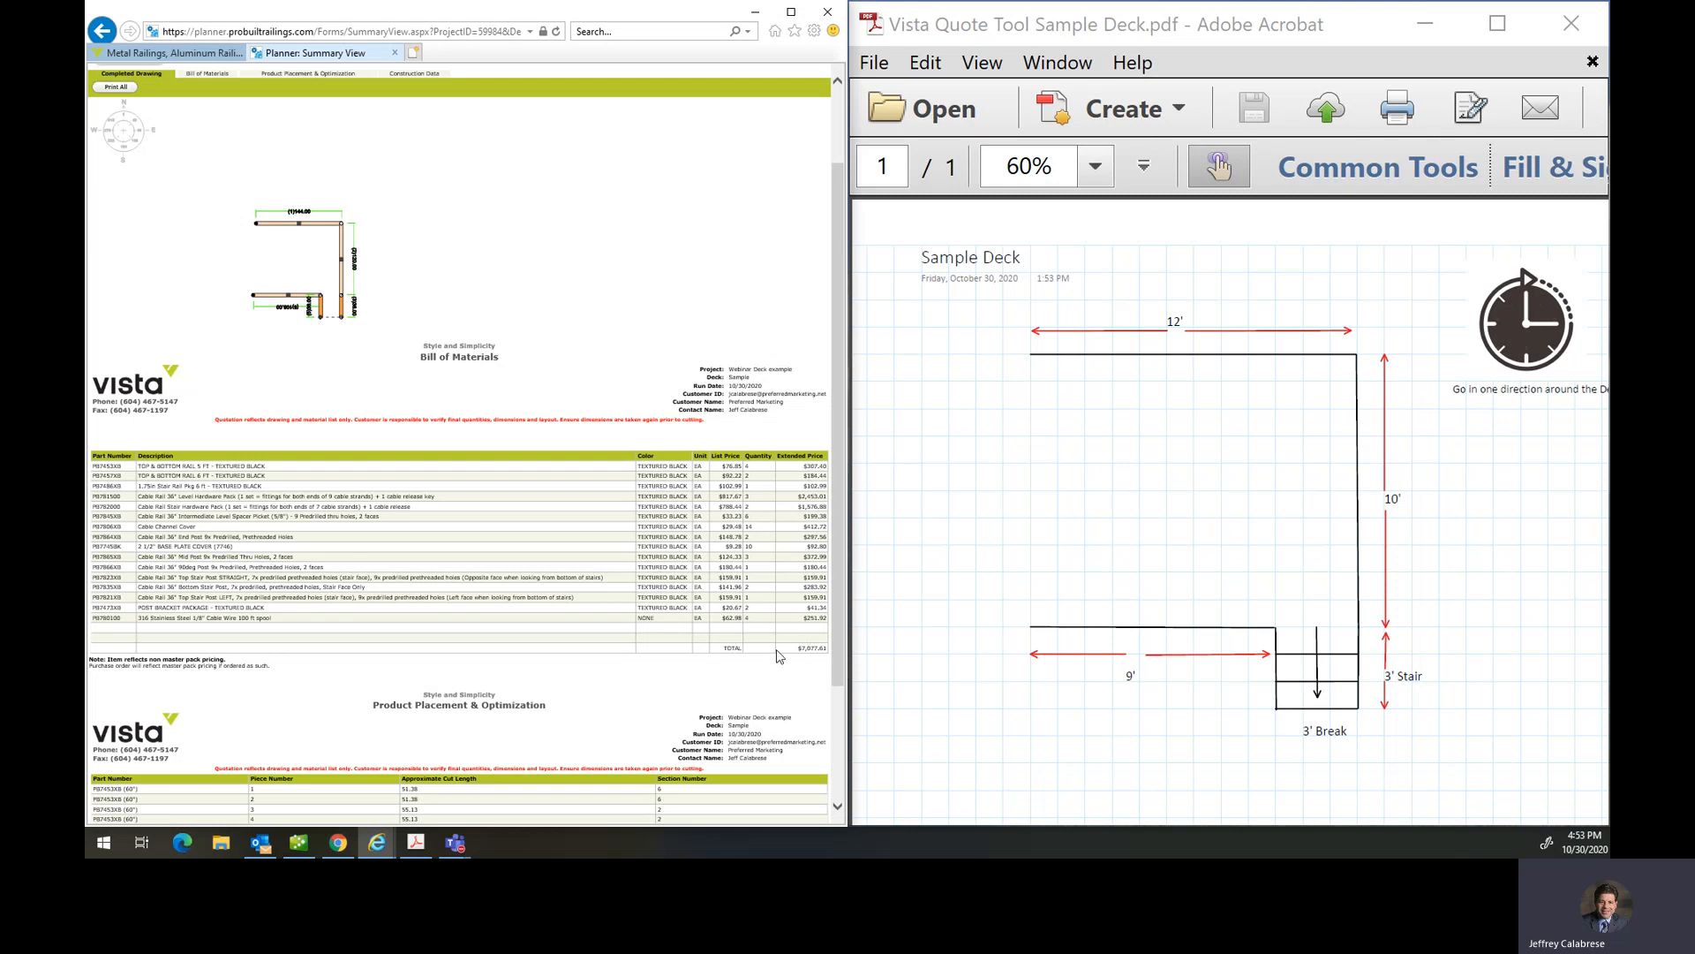
{"action": "scroll", "coordinate": [626, 676], "scroll_direction": "down", "scroll_amount": 2}
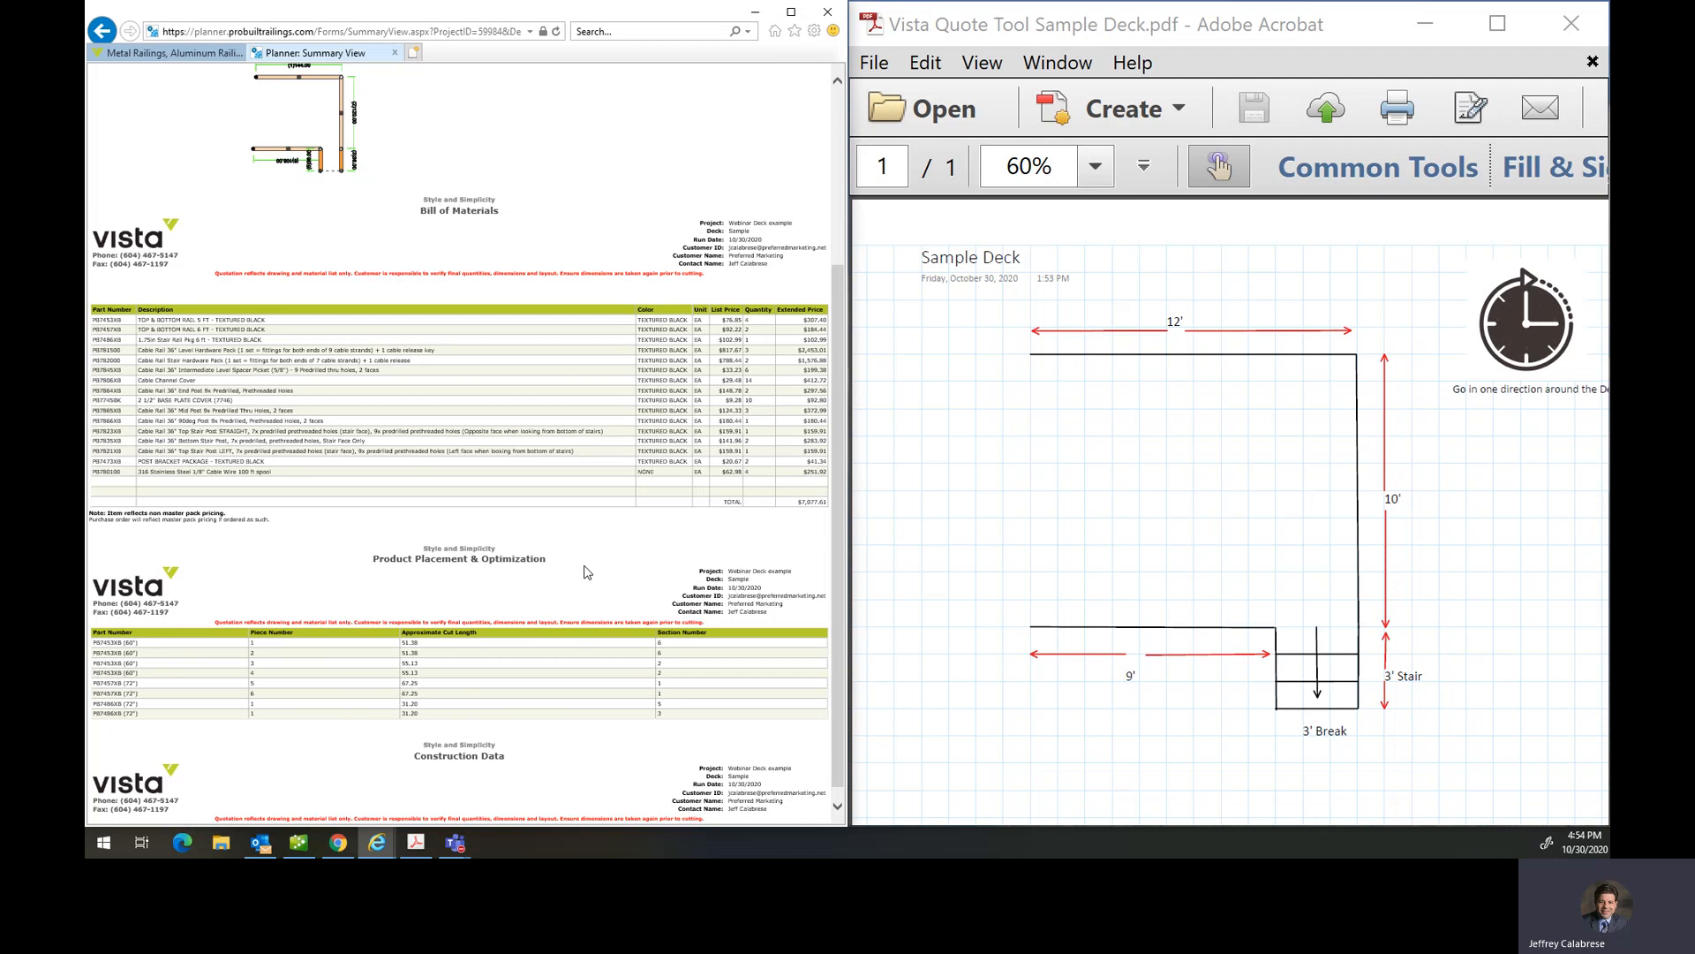
{"action": "scroll", "coordinate": [484, 333], "scroll_direction": "up", "scroll_amount": 3}
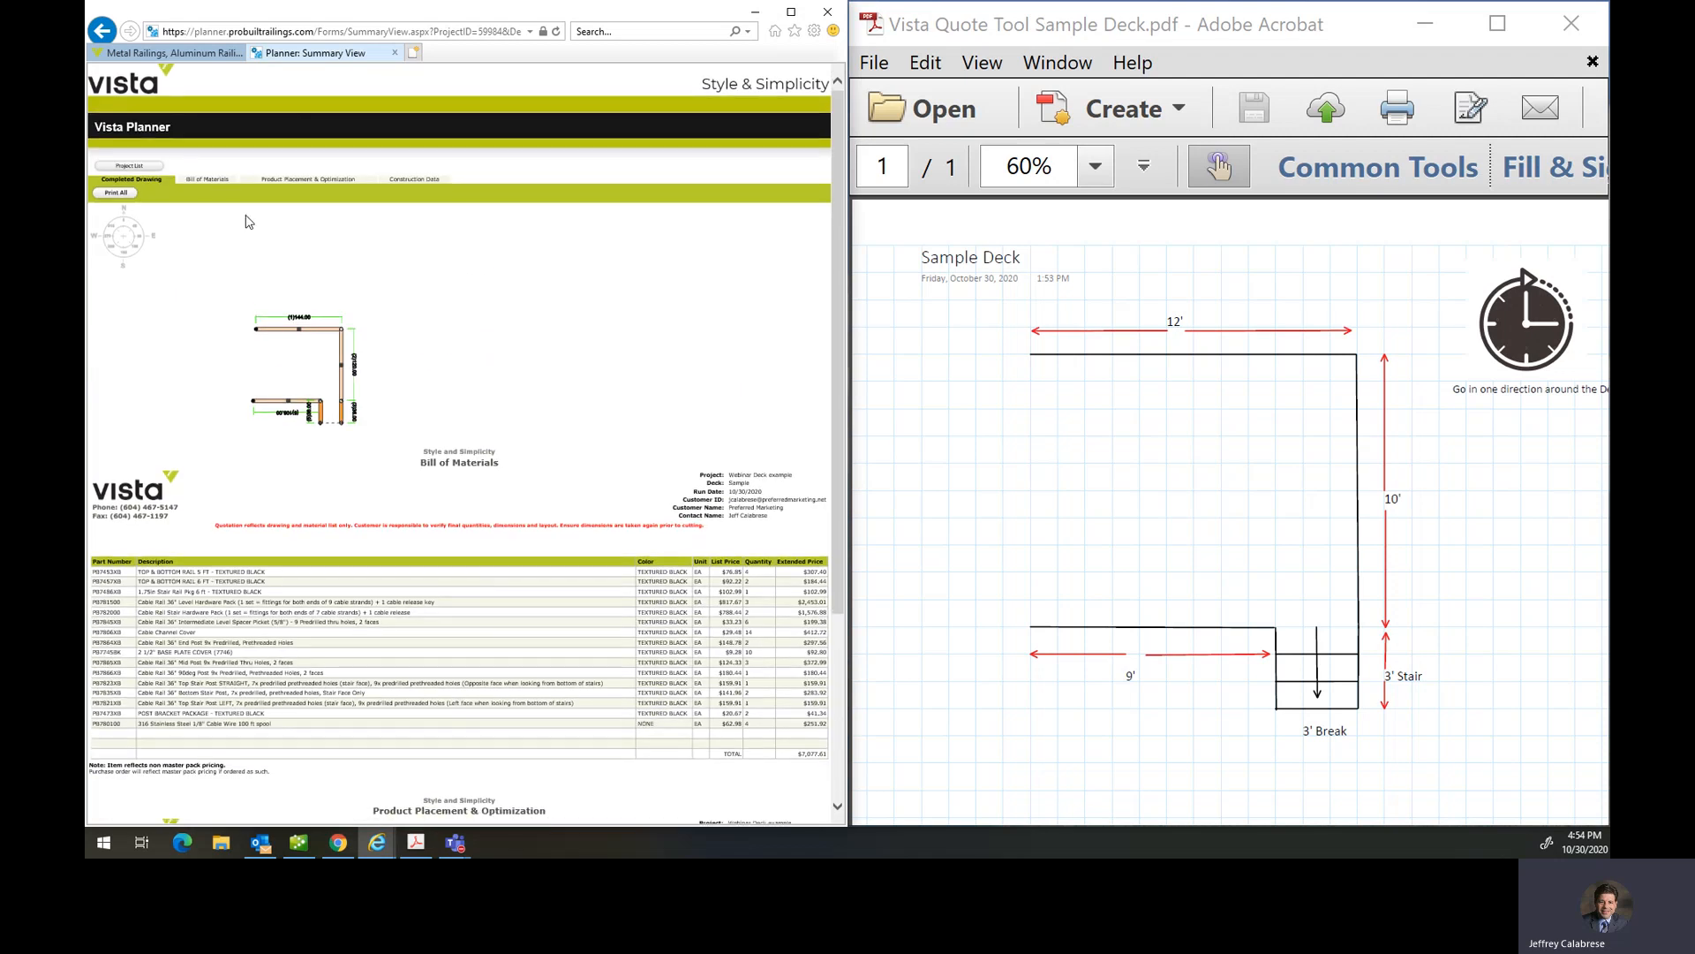